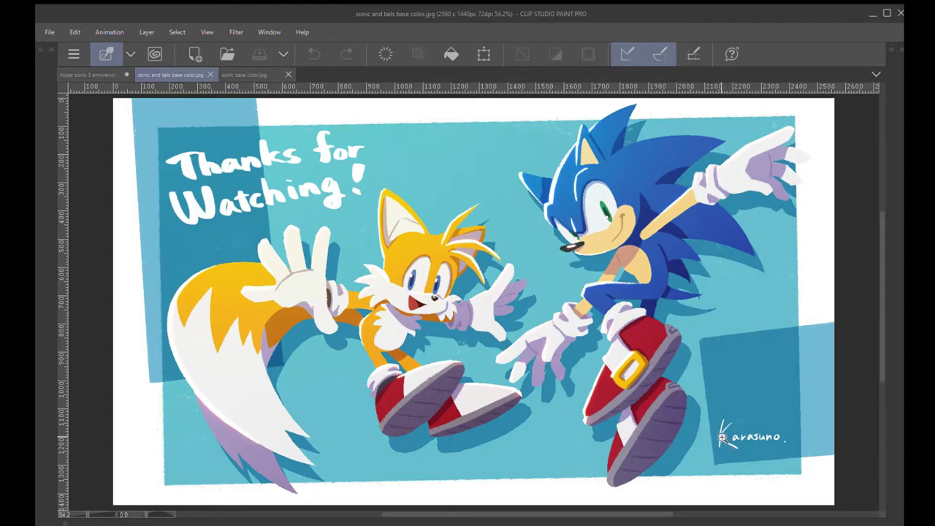
# Circle the signature in the dark blue square with the red brush and undo the mark.
pyautogui.moveTo(719, 424); pyautogui.dragTo(725, 421)
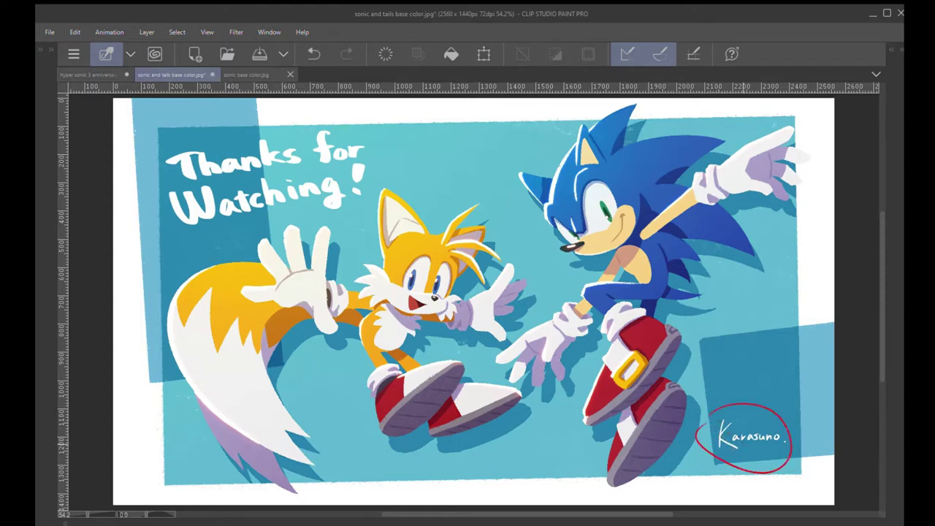
pyautogui.hotkey('ctrl', 'z')
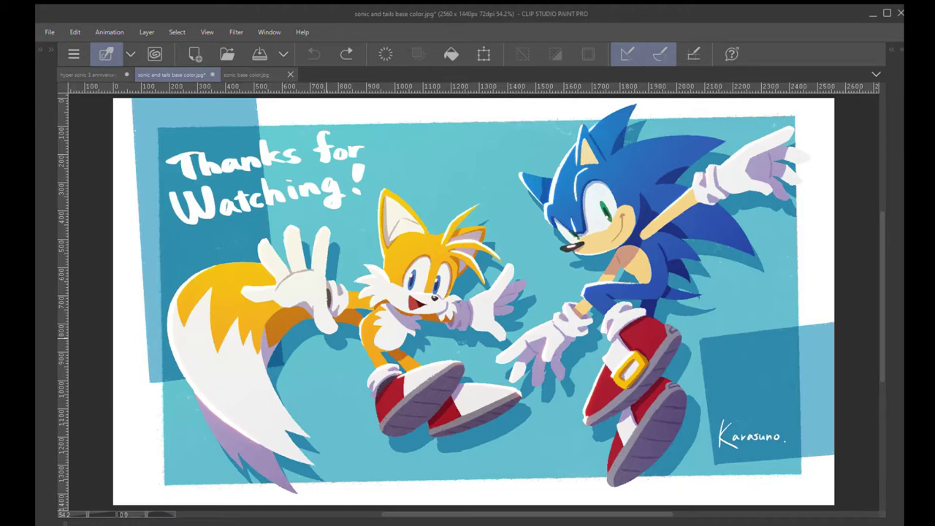
# Outline in red the shaded areas on Tails's tail, chest, shoe sole and far glove cuff.
pyautogui.moveTo(265, 371)
pyautogui.mouseDown()
pyautogui.moveTo(259, 334)
pyautogui.moveTo(298, 296)
pyautogui.mouseUp()
pyautogui.moveTo(282, 341); pyautogui.dragTo(313, 320)
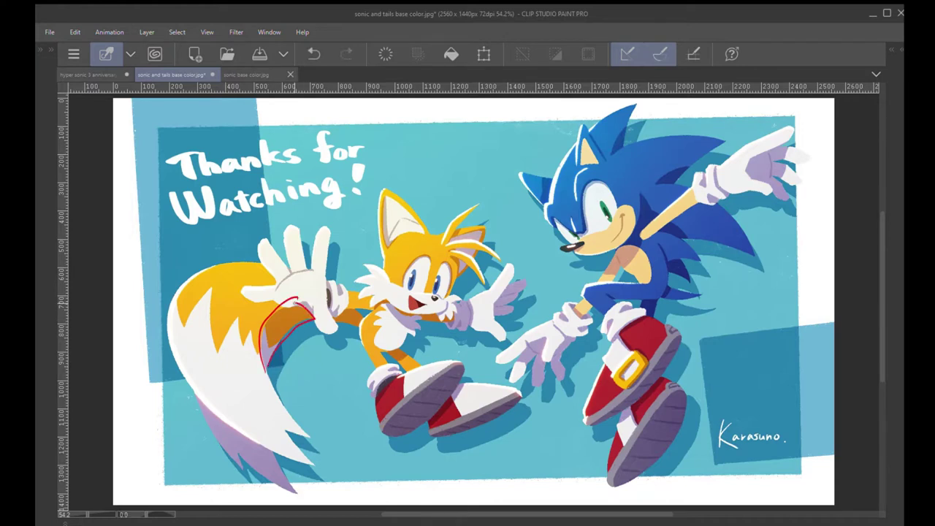
pyautogui.hotkey('ctrl', 'z')
pyautogui.moveTo(382, 302)
pyautogui.mouseDown()
pyautogui.moveTo(417, 329)
pyautogui.moveTo(390, 311)
pyautogui.mouseUp()
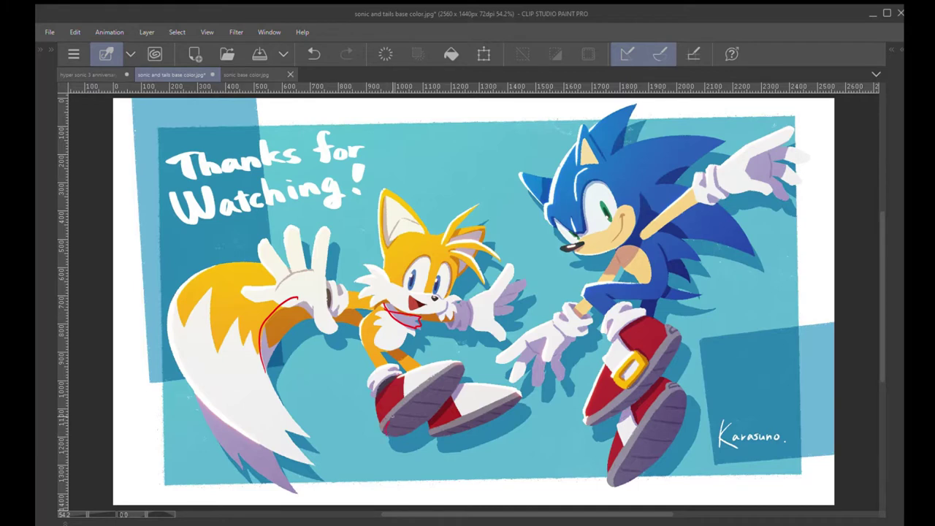
pyautogui.moveTo(391, 418)
pyautogui.mouseDown()
pyautogui.moveTo(443, 375)
pyautogui.moveTo(409, 438)
pyautogui.mouseUp()
pyautogui.moveTo(446, 322)
pyautogui.mouseDown()
pyautogui.moveTo(467, 325)
pyautogui.moveTo(467, 303)
pyautogui.moveTo(448, 309)
pyautogui.mouseUp()
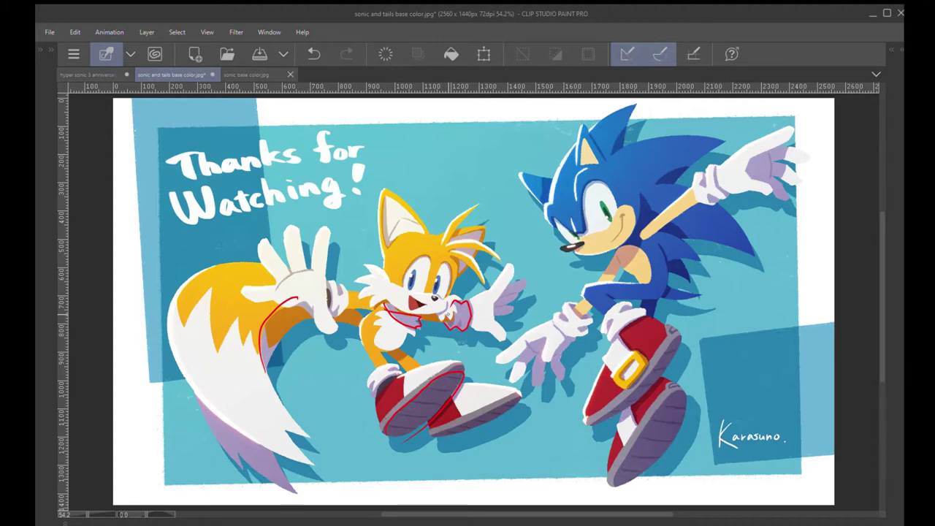
# Undo all the red outlines around Tails's shaded areas.
pyautogui.hotkey('ctrl', 'z')
pyautogui.hotkey('ctrl', 'z')
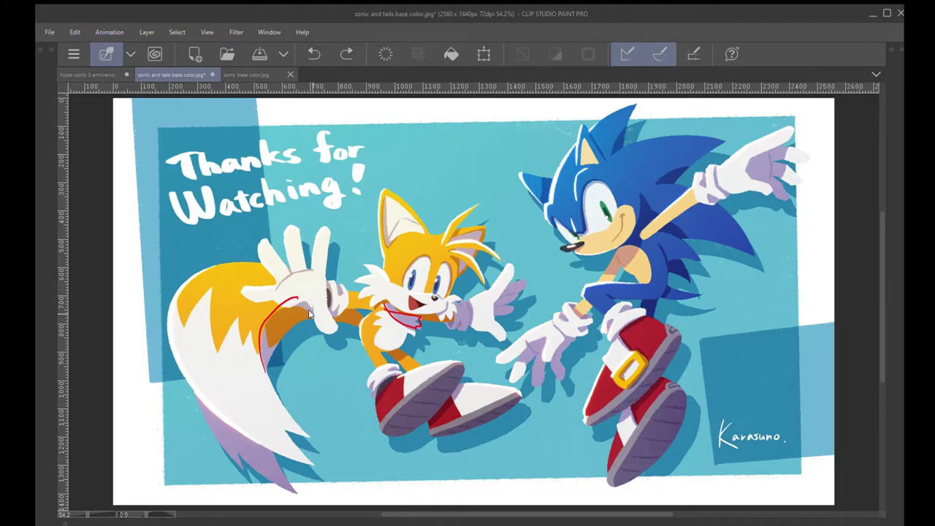
pyautogui.hotkey('ctrl', 'z')
pyautogui.hotkey('ctrl', 'z')
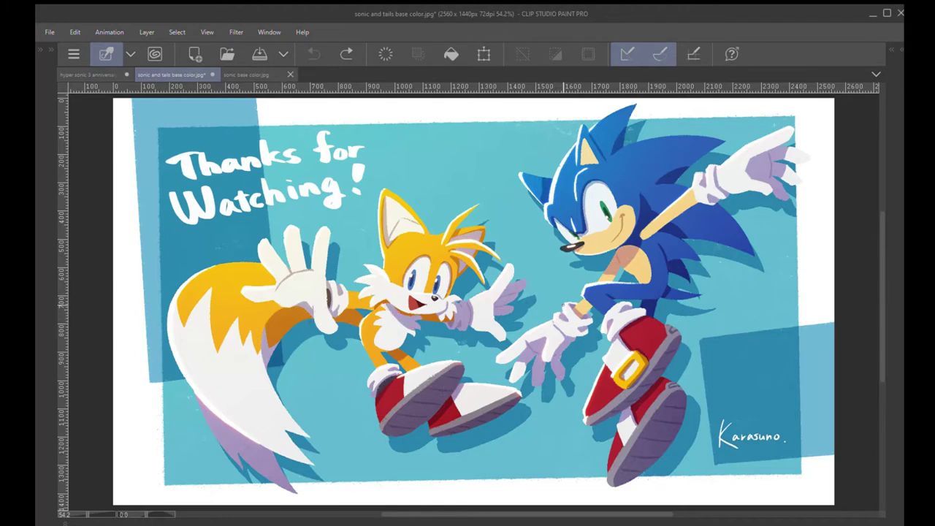
# Mark in red the palm crease and cuff opening of Tails's near glove and the shadow on his far cuff.
pyautogui.moveTo(276, 290); pyautogui.dragTo(314, 268)
pyautogui.moveTo(327, 289)
pyautogui.mouseDown()
pyautogui.moveTo(329, 308)
pyautogui.moveTo(329, 293)
pyautogui.mouseUp()
pyautogui.moveTo(448, 323); pyautogui.dragTo(455, 320)
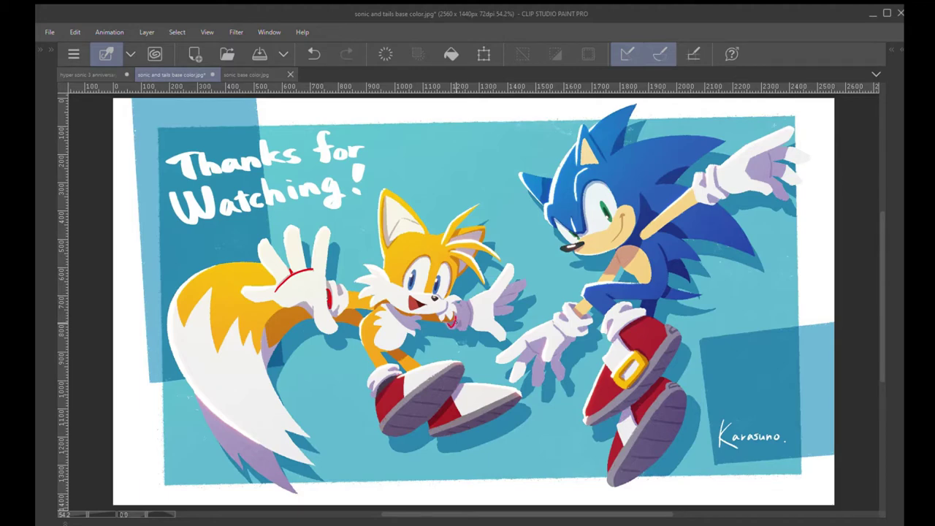
# Replace the far cuff mark with detailed red marks over its darkest shadows and fold lines.
pyautogui.hotkey('ctrl', 'z')
pyautogui.scroll(5, 450, 320)
pyautogui.moveTo(399, 292)
pyautogui.mouseDown()
pyautogui.moveTo(422, 310)
pyautogui.moveTo(430, 275)
pyautogui.moveTo(395, 290)
pyautogui.moveTo(415, 288)
pyautogui.moveTo(404, 303)
pyautogui.moveTo(420, 287)
pyautogui.moveTo(420, 312)
pyautogui.moveTo(476, 277)
pyautogui.moveTo(477, 316)
pyautogui.moveTo(451, 312)
pyautogui.moveTo(479, 298)
pyautogui.mouseUp()
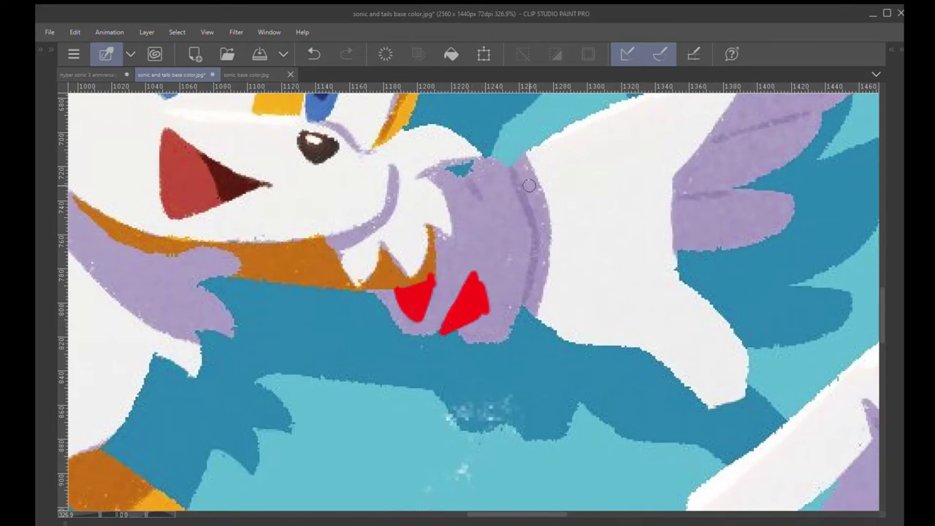
pyautogui.moveTo(505, 162)
pyautogui.mouseDown()
pyautogui.moveTo(533, 229)
pyautogui.moveTo(517, 313)
pyautogui.mouseUp()
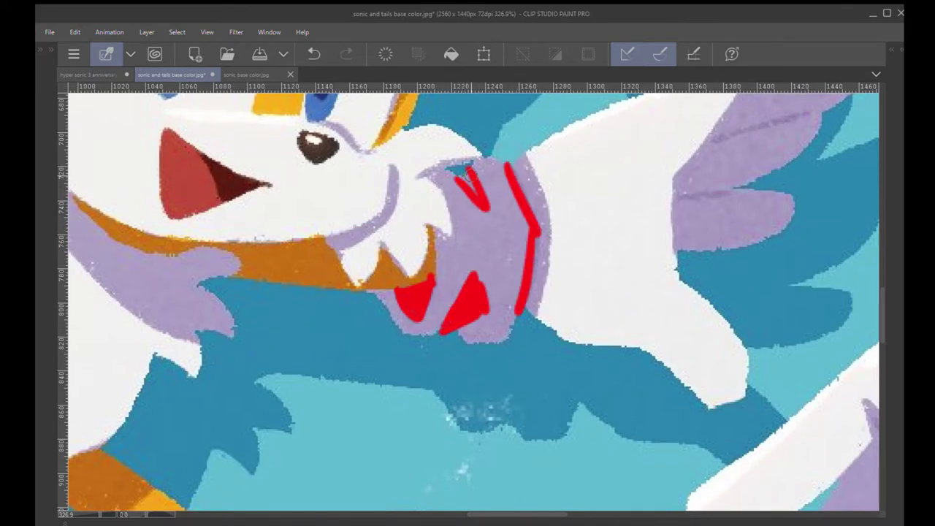
pyautogui.scroll(-5, 507, 254)
pyautogui.scroll(-4, 461, 298)
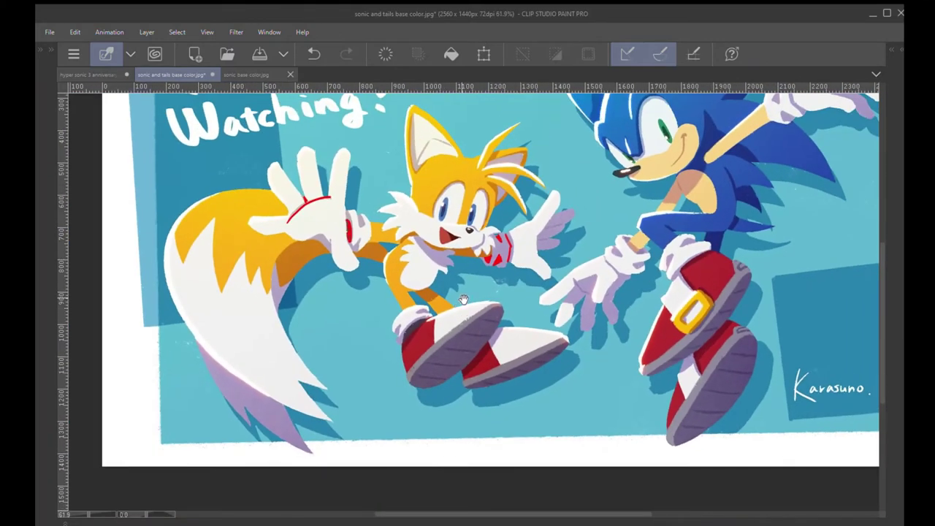
# Trace the lines inside Tails's ear in red and undo the strokes.
pyautogui.scroll(2, 458, 296)
pyautogui.scroll(2, 457, 296)
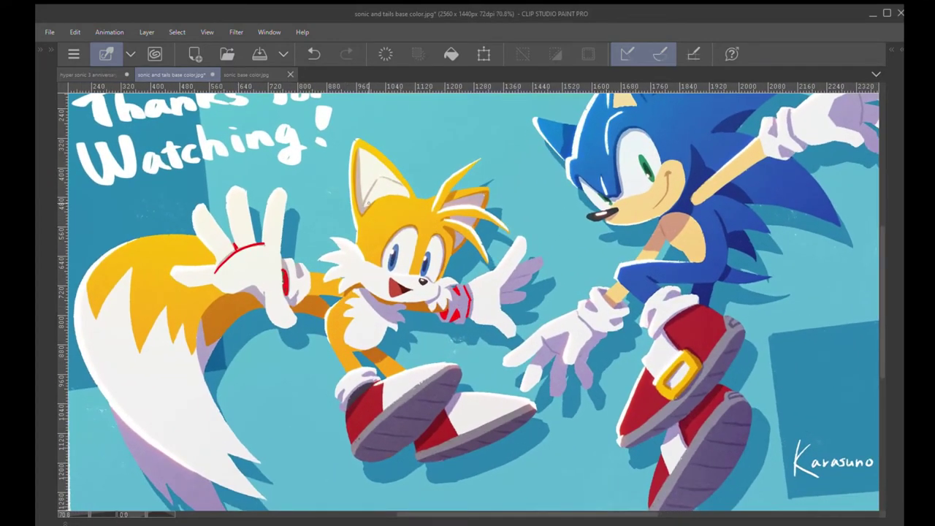
pyautogui.moveTo(361, 207)
pyautogui.mouseDown()
pyautogui.moveTo(370, 175)
pyautogui.moveTo(378, 184)
pyautogui.moveTo(362, 205)
pyautogui.moveTo(372, 181)
pyautogui.moveTo(409, 193)
pyautogui.mouseUp()
pyautogui.hotkey('ctrl', 'z')
pyautogui.hotkey('ctrl', 'z')
pyautogui.hotkey('ctrl', 'z')
# Mark the tread lines on Tails's shoe soles with red strokes.
pyautogui.moveTo(510, 286); pyautogui.dragTo(493, 261)
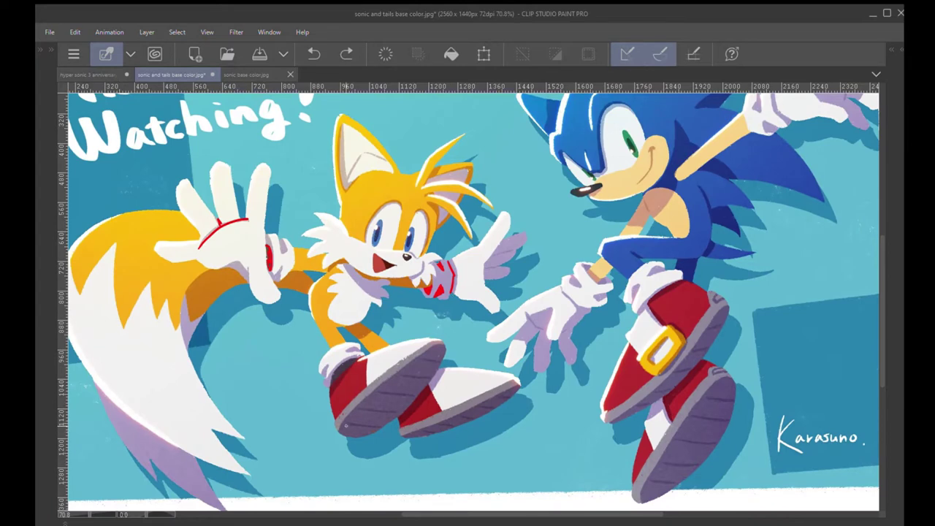
pyautogui.moveTo(348, 424)
pyautogui.mouseDown()
pyautogui.moveTo(383, 429)
pyautogui.moveTo(395, 412)
pyautogui.mouseUp()
pyautogui.hotkey('ctrl', 'z')
pyautogui.hotkey('ctrl', 'z')
pyautogui.moveTo(409, 376)
pyautogui.mouseDown()
pyautogui.moveTo(440, 371)
pyautogui.moveTo(447, 355)
pyautogui.mouseUp()
pyautogui.moveTo(357, 454)
pyautogui.mouseDown()
pyautogui.moveTo(174, 265)
pyautogui.moveTo(265, 183)
pyautogui.moveTo(488, 241)
pyautogui.moveTo(490, 364)
pyautogui.moveTo(430, 451)
pyautogui.mouseUp()
# Undo every remaining red mark on Tails's shoes, far cuff, palm and near glove.
pyautogui.hotkey('ctrl', 'z')
pyautogui.hotkey('ctrl', 'z')
pyautogui.hotkey('ctrl', 'z')
pyautogui.hotkey('ctrl', 'z')
pyautogui.hotkey('ctrl', 'z')
pyautogui.hotkey('ctrl', 'z')
pyautogui.hotkey('ctrl', 'z')
pyautogui.hotkey('ctrl', 'z')
pyautogui.hotkey('ctrl', 'z')
pyautogui.hotkey('ctrl', 'z')
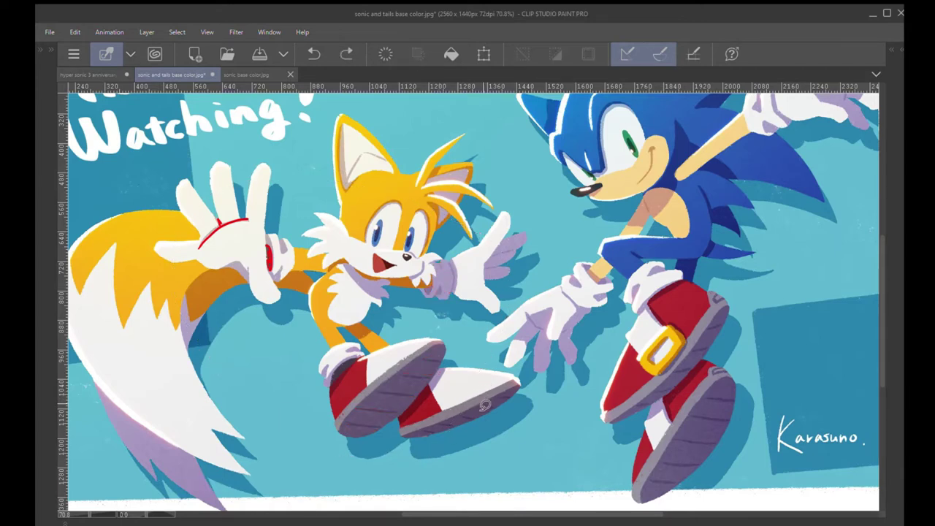
pyautogui.hotkey('ctrl', 'z')
pyautogui.hotkey('ctrl', 'z')
pyautogui.hotkey('ctrl', 'z')
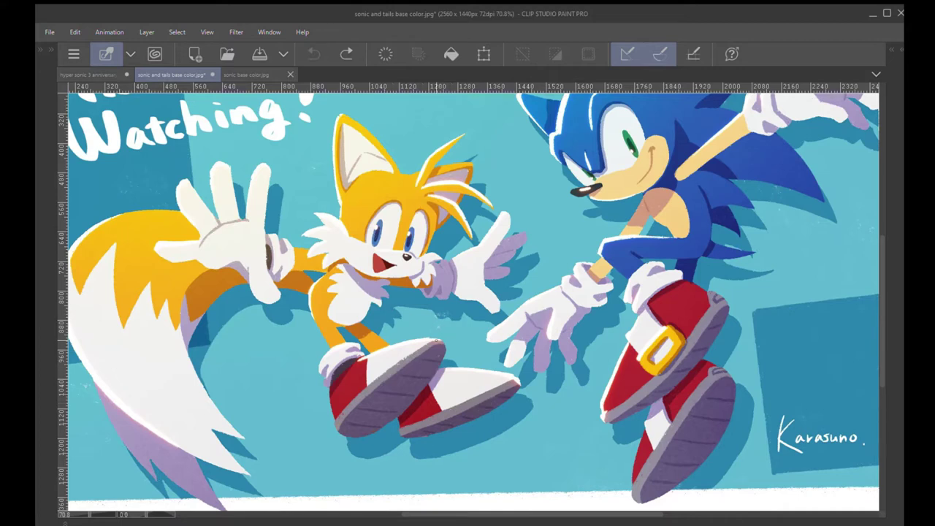
# Trace the edge of Tails's muzzle in red and undo the strokes.
pyautogui.moveTo(423, 262)
pyautogui.mouseDown()
pyautogui.moveTo(412, 280)
pyautogui.moveTo(422, 271)
pyautogui.moveTo(410, 280)
pyautogui.moveTo(421, 272)
pyautogui.moveTo(371, 277)
pyautogui.mouseUp()
pyautogui.hotkey('ctrl', 'z')
pyautogui.hotkey('ctrl', 'z')
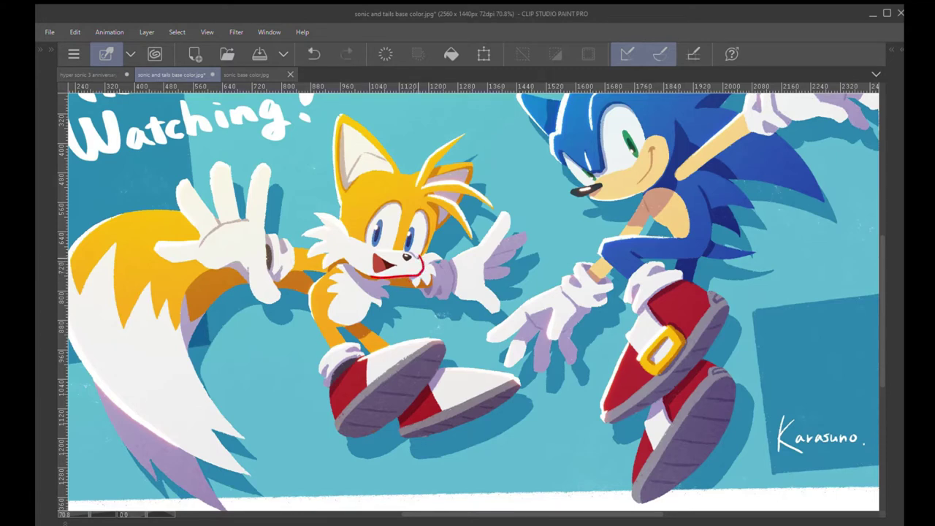
pyautogui.moveTo(419, 259); pyautogui.dragTo(401, 248)
pyautogui.hotkey('ctrl', 'z')
pyautogui.hotkey('ctrl', 'z')
pyautogui.hotkey('ctrl', 'z')
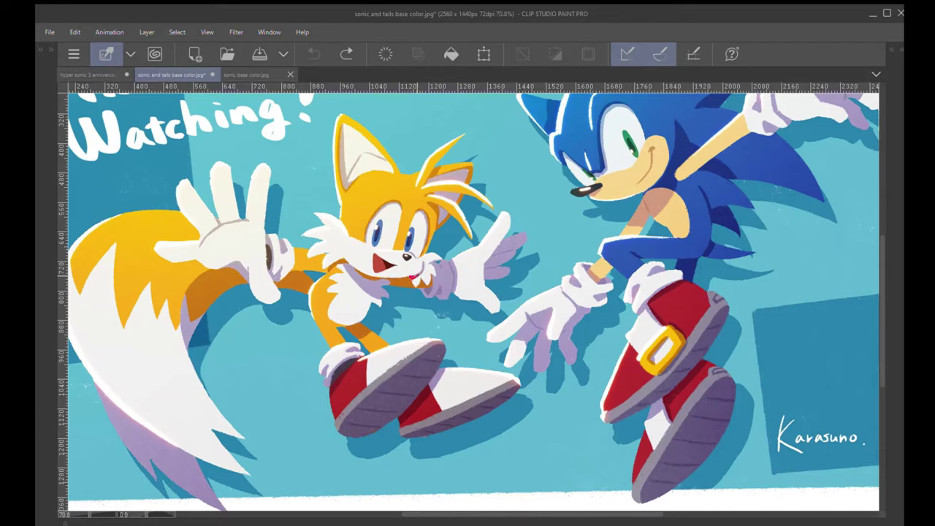
# Outline the small white cheek fur tuft beside Tails's muzzle in red and undo the outline.
pyautogui.moveTo(417, 274); pyautogui.dragTo(422, 274)
pyautogui.hotkey('ctrl', 'z')
pyautogui.scroll(5, 417, 275)
pyautogui.moveTo(425, 278)
pyautogui.mouseDown()
pyautogui.moveTo(415, 303)
pyautogui.moveTo(399, 290)
pyautogui.mouseUp()
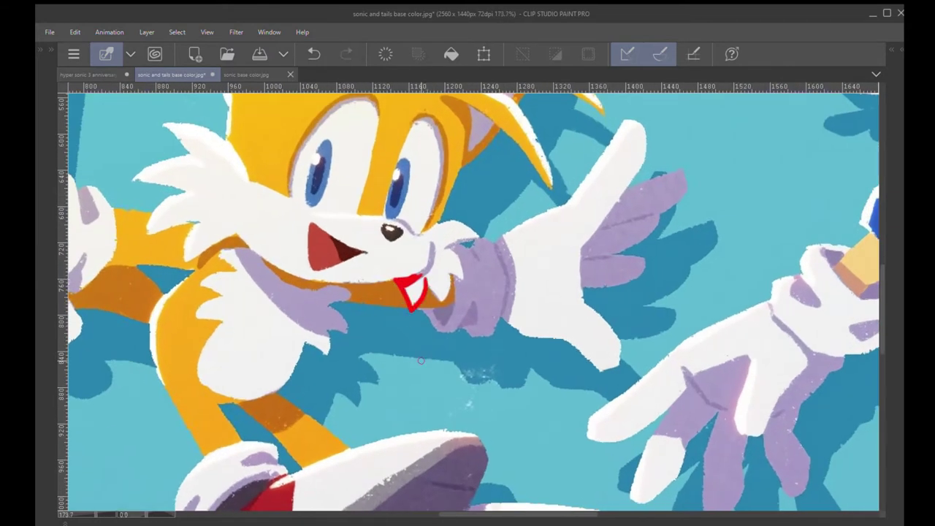
pyautogui.hotkey('ctrl', 'z')
pyautogui.hotkey('ctrl', 'z')
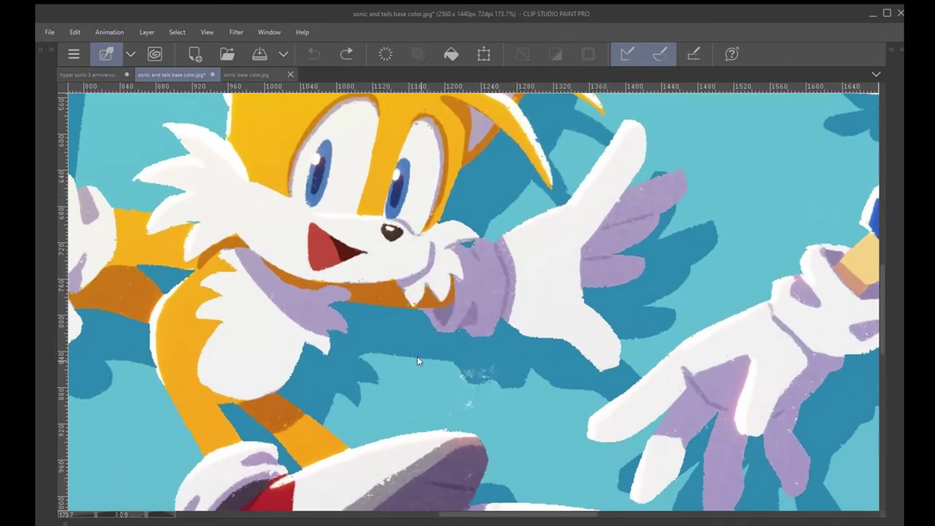
# Trace the dark shadow edges on Sonic's back and lower head quills in red and undo them.
pyautogui.scroll(-5, 387, 299)
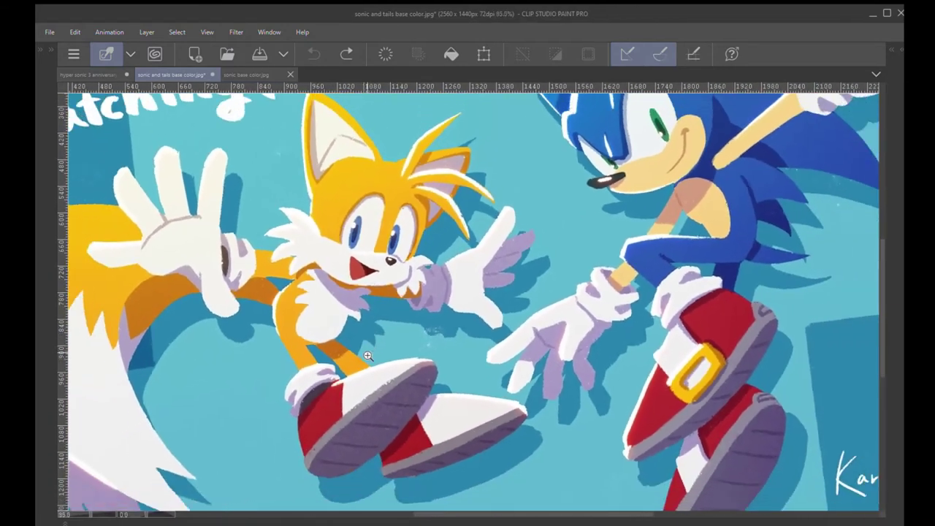
pyautogui.scroll(-3, 361, 367)
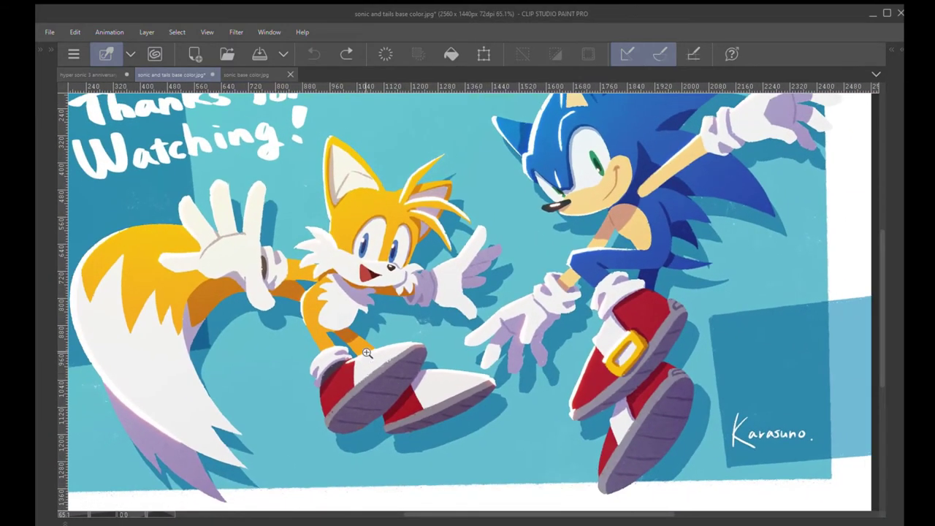
pyautogui.scroll(1, 373, 363)
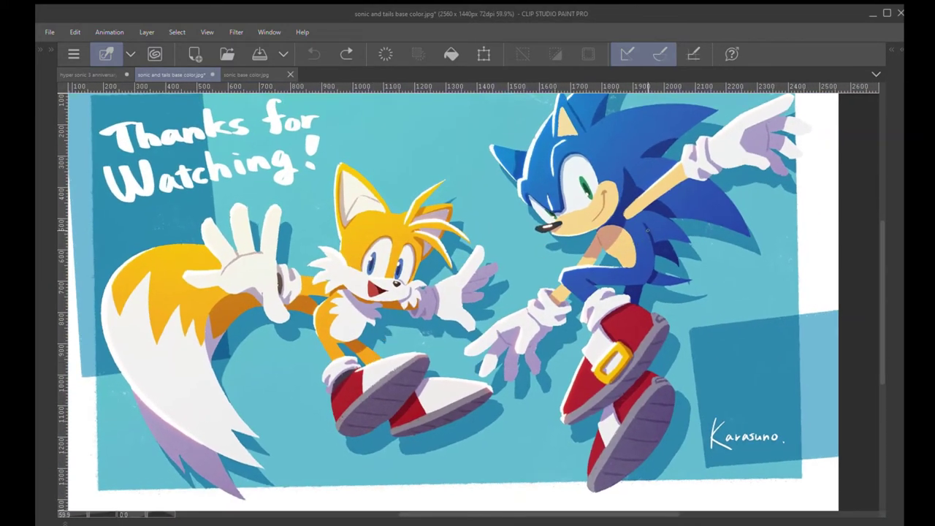
pyautogui.moveTo(646, 225); pyautogui.dragTo(653, 247)
pyautogui.moveTo(617, 203)
pyautogui.mouseDown()
pyautogui.moveTo(624, 170)
pyautogui.moveTo(643, 190)
pyautogui.mouseUp()
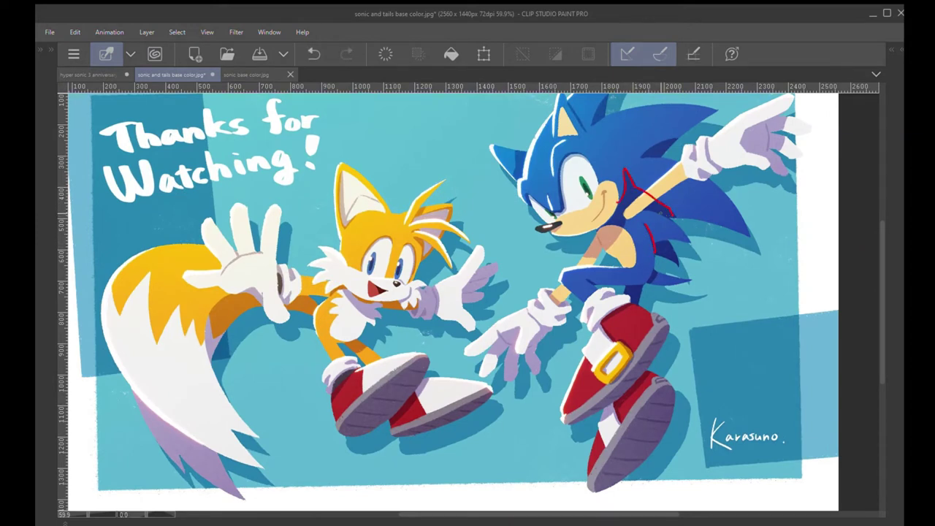
pyautogui.hotkey('ctrl', 'z')
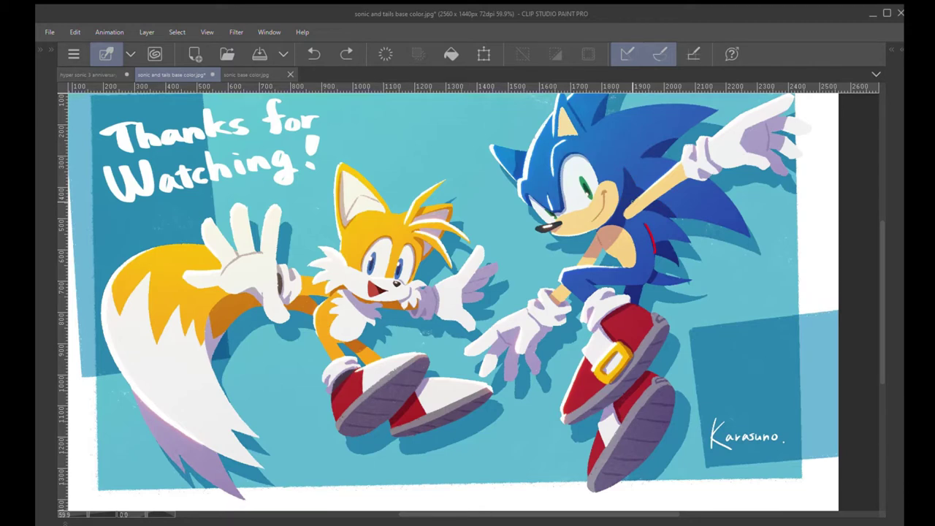
pyautogui.hotkey('ctrl', 'z')
# Trace the white rim light along the front of Sonic's head in red and undo the stroke.
pyautogui.scroll(-1, 460, 292)
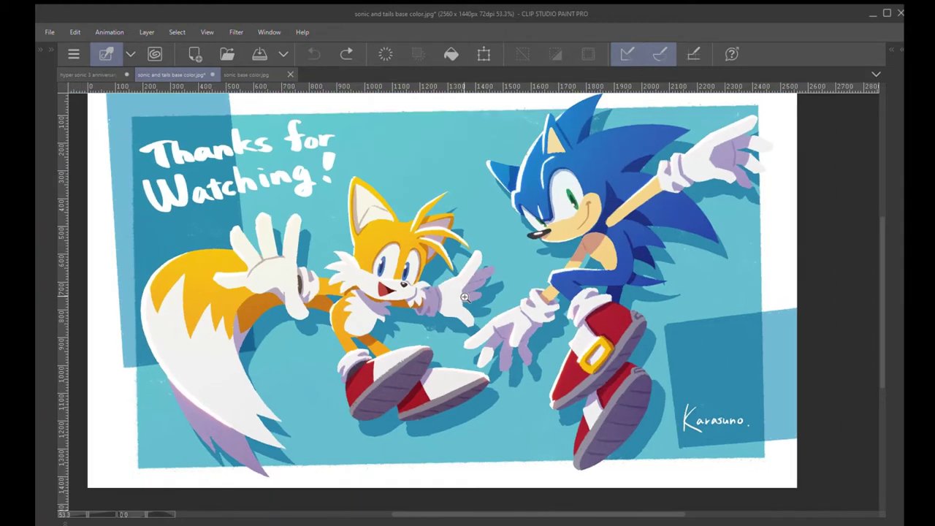
pyautogui.moveTo(467, 297); pyautogui.dragTo(463, 318)
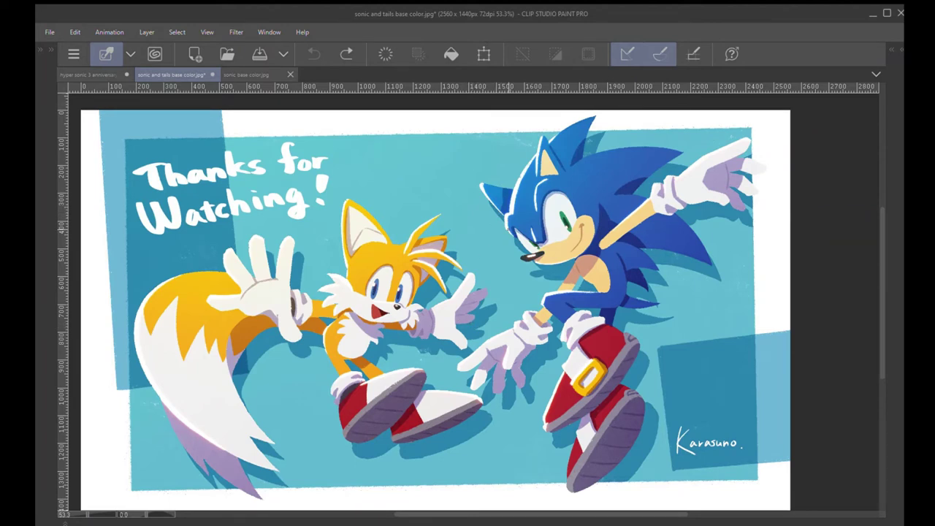
pyautogui.hotkey('ctrl', 'y')
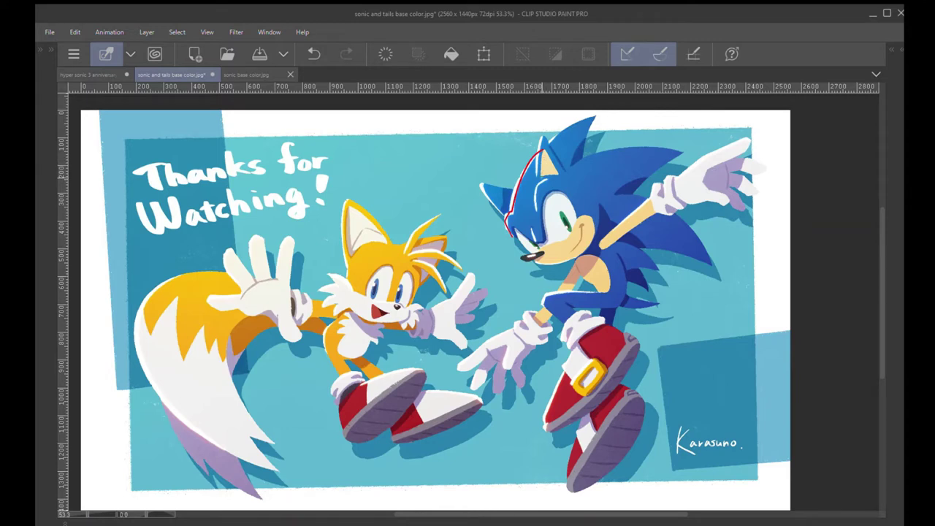
pyautogui.hotkey('ctrl', 'z')
pyautogui.hotkey('ctrl', 'z')
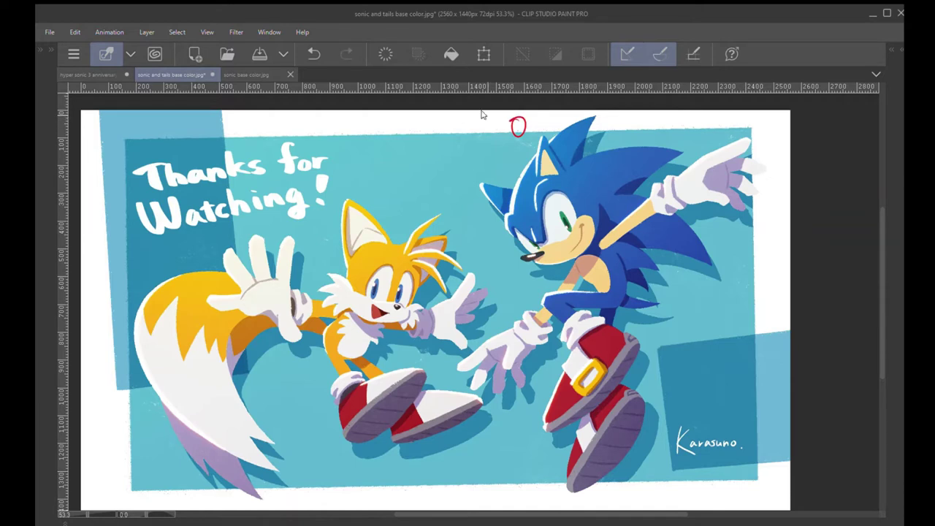
# Mark the rough upper edge of the teal background near Sonic's ear in red and undo the marks.
pyautogui.hotkey('ctrl', 'z')
pyautogui.moveTo(471, 115); pyautogui.dragTo(468, 127)
pyautogui.hotkey('ctrl', 'z')
pyautogui.hotkey('ctrl', 'z')
# Draw a small red mark on the white of Sonic's larger eye and undo it.
pyautogui.scroll(5, 560, 219)
pyautogui.moveTo(549, 240)
pyautogui.mouseDown()
pyautogui.moveTo(528, 268)
pyautogui.moveTo(553, 235)
pyautogui.mouseUp()
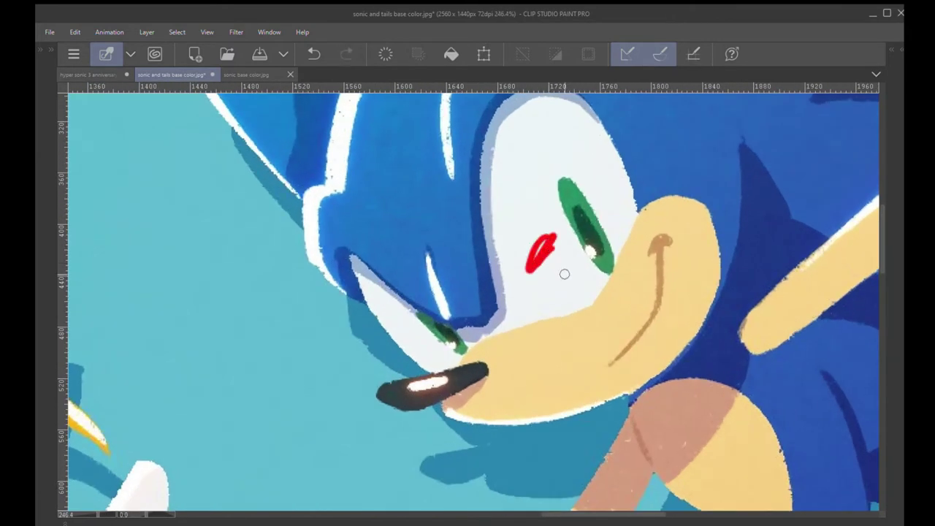
pyautogui.hotkey('ctrl', 'z')
pyautogui.scroll(-5, 508, 281)
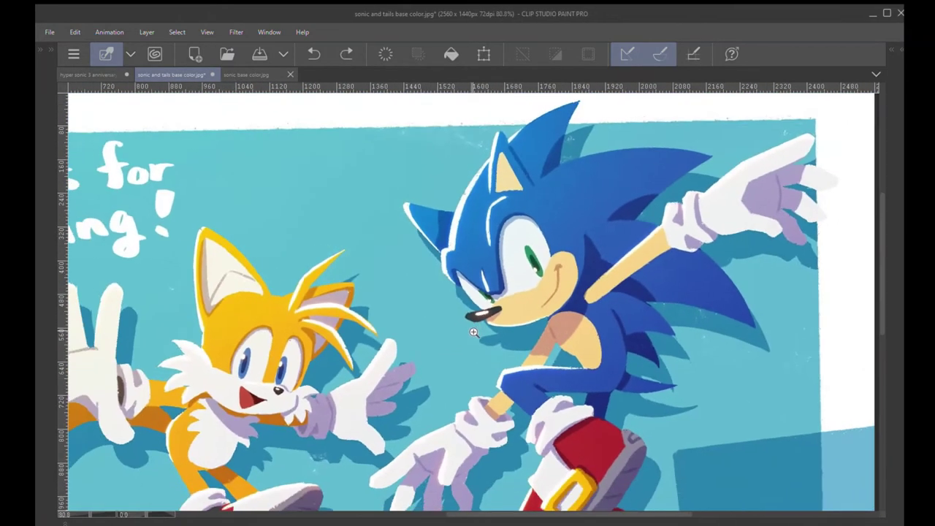
pyautogui.hotkey('ctrl', 'z')
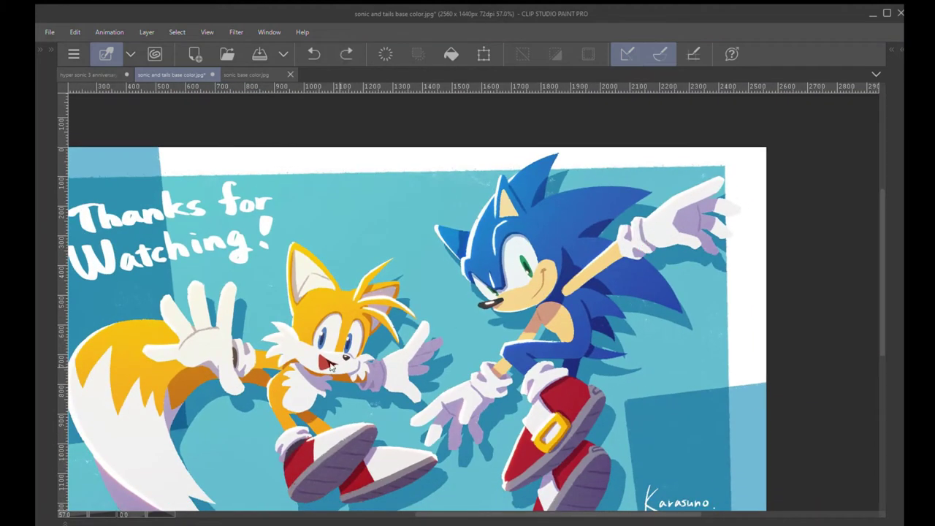
pyautogui.hotkey('ctrl', 'z')
pyautogui.hotkey('ctrl', 'z')
# Paint off-white and brighter white test swatches side by side above Tails's head to compare them, and undo them.
pyautogui.moveTo(338, 176); pyautogui.dragTo(347, 256)
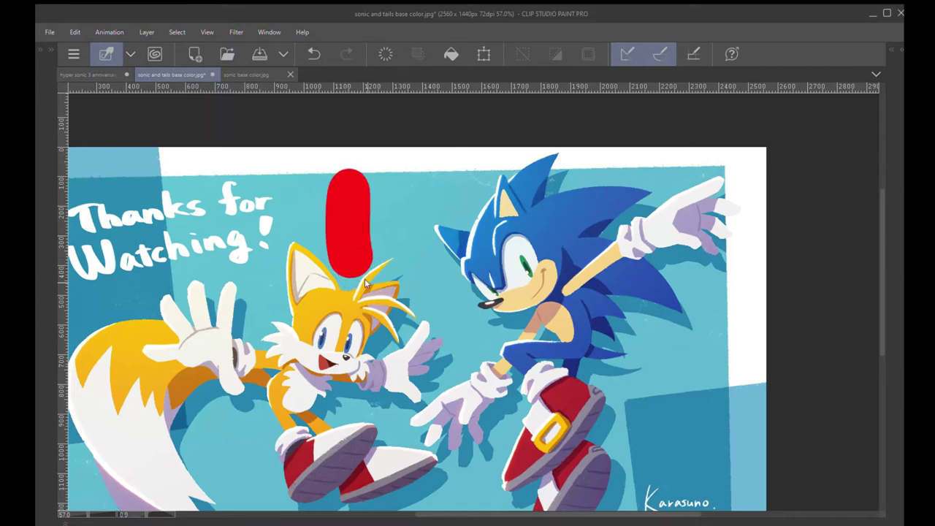
pyautogui.hotkey('ctrl', 'z')
pyautogui.moveTo(365, 196); pyautogui.dragTo(363, 242)
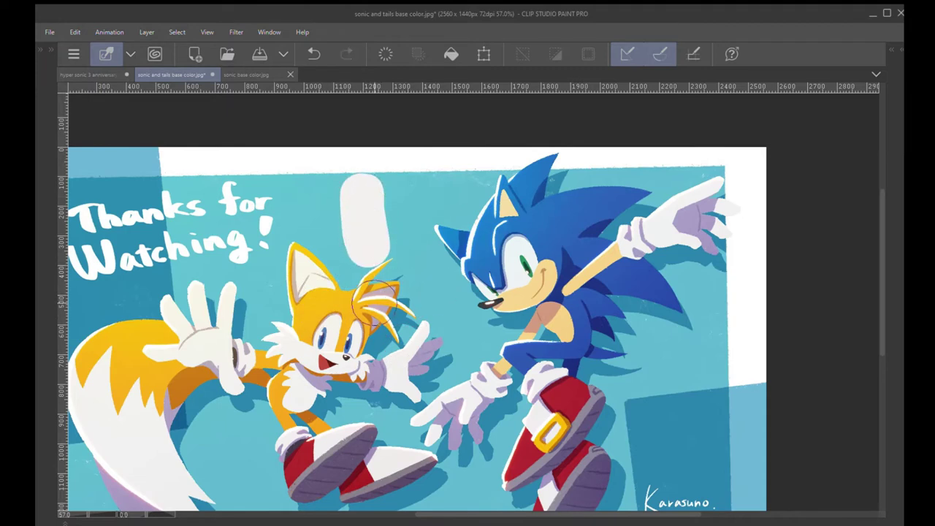
pyautogui.moveTo(391, 187)
pyautogui.mouseDown()
pyautogui.moveTo(400, 242)
pyautogui.moveTo(416, 223)
pyautogui.moveTo(373, 309)
pyautogui.moveTo(388, 315)
pyautogui.mouseUp()
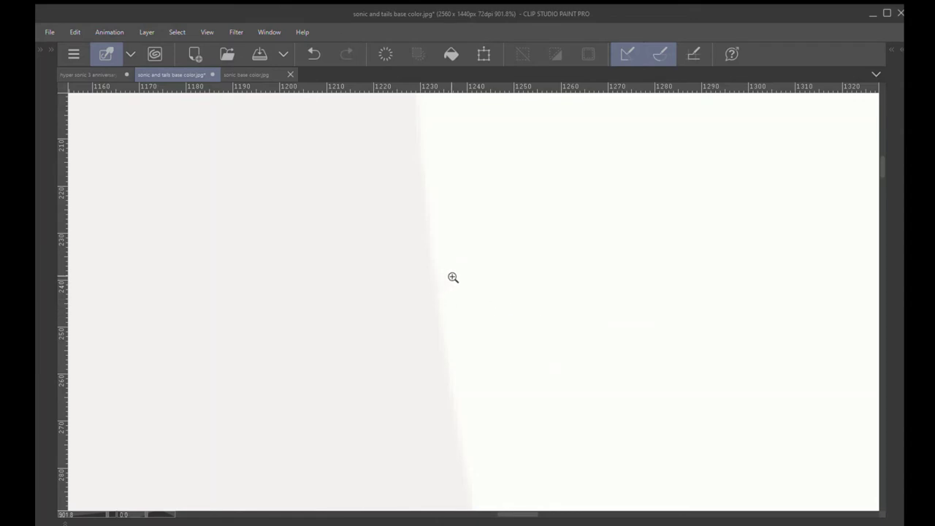
pyautogui.moveTo(453, 276); pyautogui.dragTo(421, 311)
pyautogui.hotkey('ctrl', 'z')
pyautogui.hotkey('ctrl', 'z')
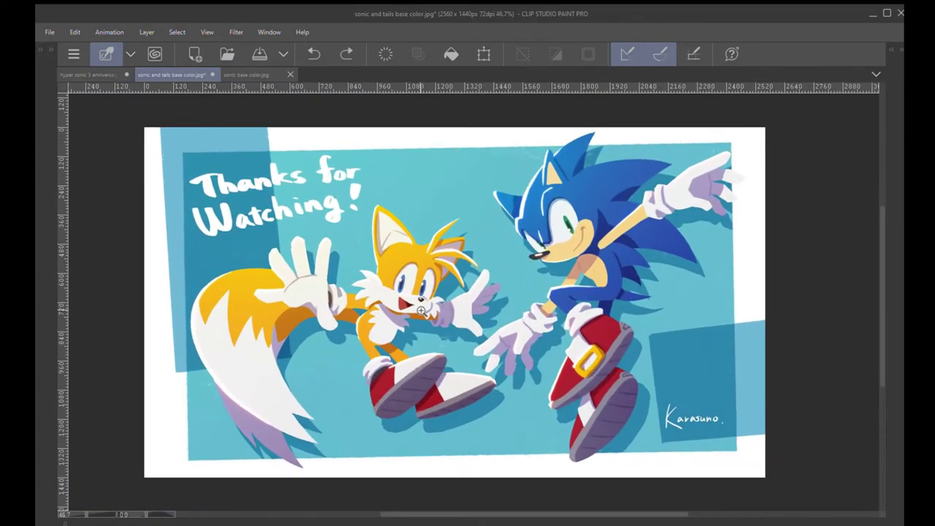
# Set the drawing colour to pure saturated red and add a new layer above the illustration.
pyautogui.press('Tab')
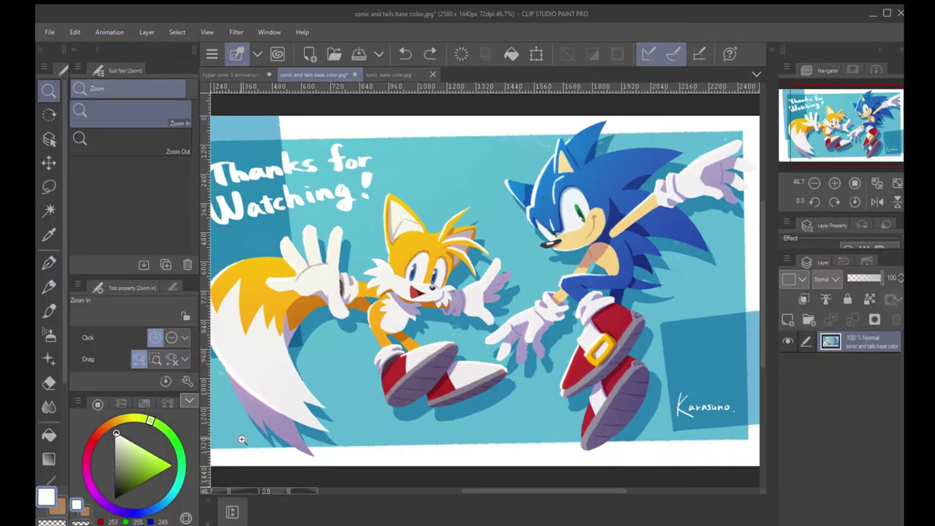
pyautogui.click(95, 437)
pyautogui.click(151, 454)
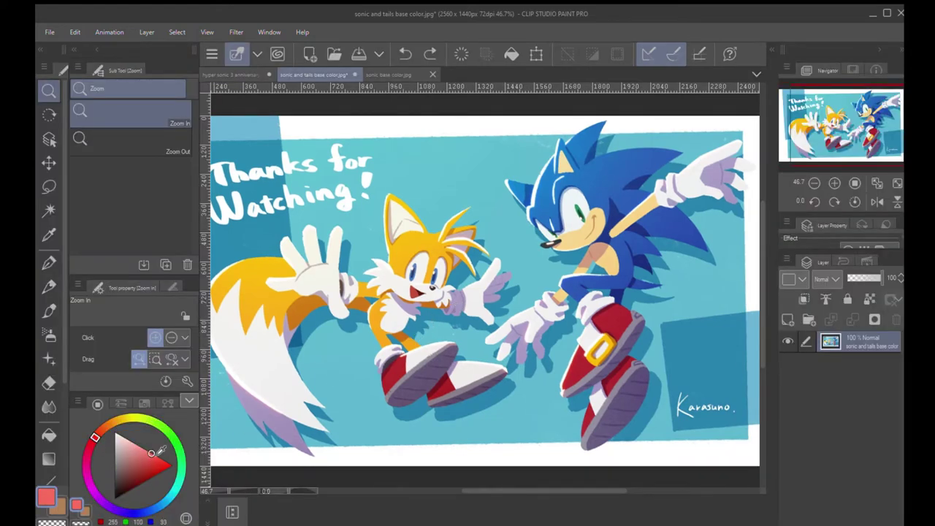
pyautogui.moveTo(155, 449); pyautogui.dragTo(172, 465)
pyautogui.press('Tab')
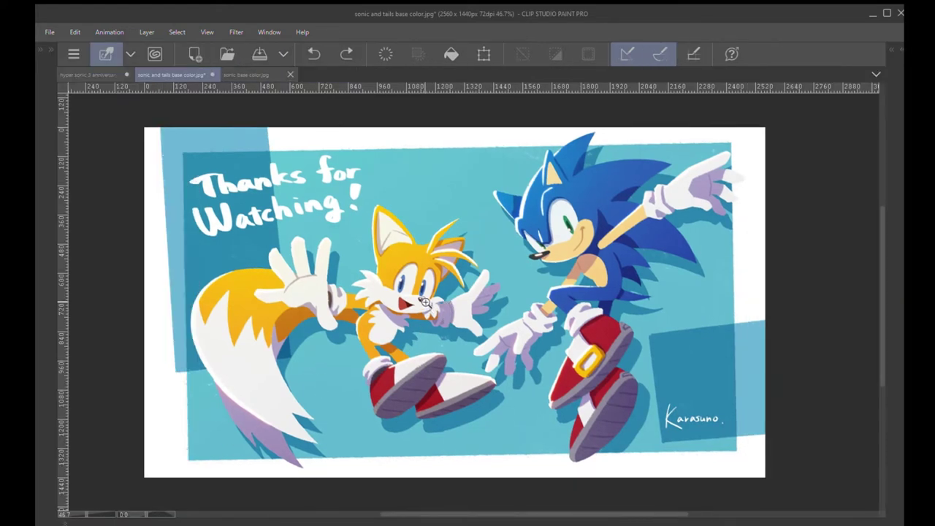
pyautogui.press('Tab')
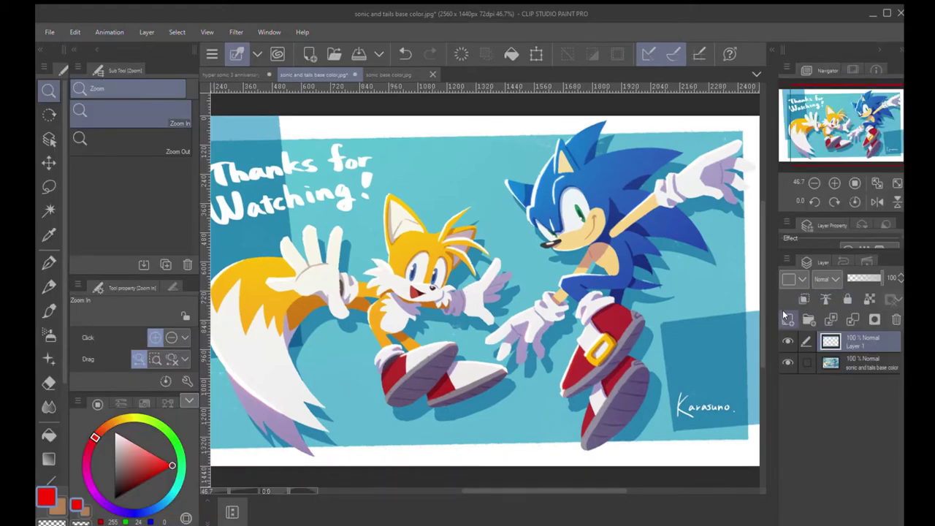
pyautogui.press('Tab')
# Examine the blue tones and shading across Sonic's head and quills, up close and in the wider illustration.
pyautogui.scroll(2, 535, 228)
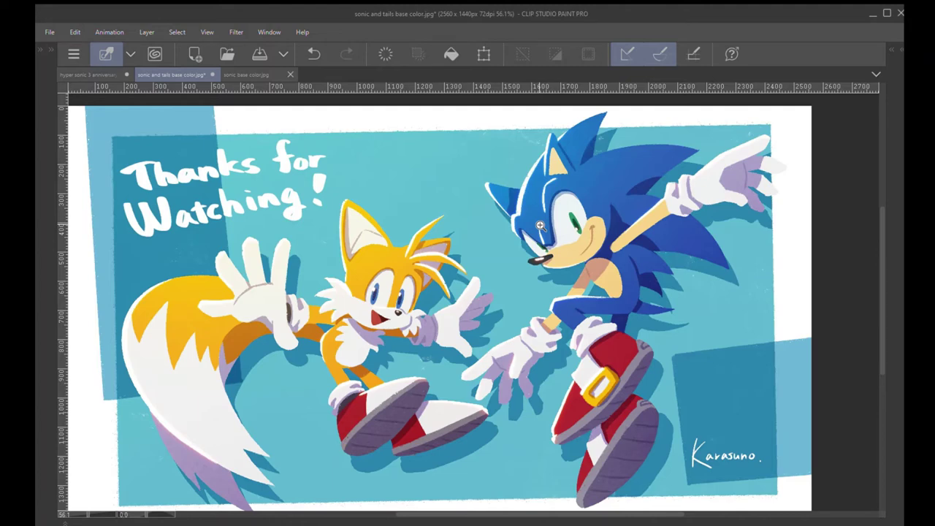
pyautogui.press('Tab')
pyautogui.press('Tab')
pyautogui.moveTo(533, 177); pyautogui.dragTo(548, 185)
pyautogui.moveTo(533, 252); pyautogui.dragTo(515, 301)
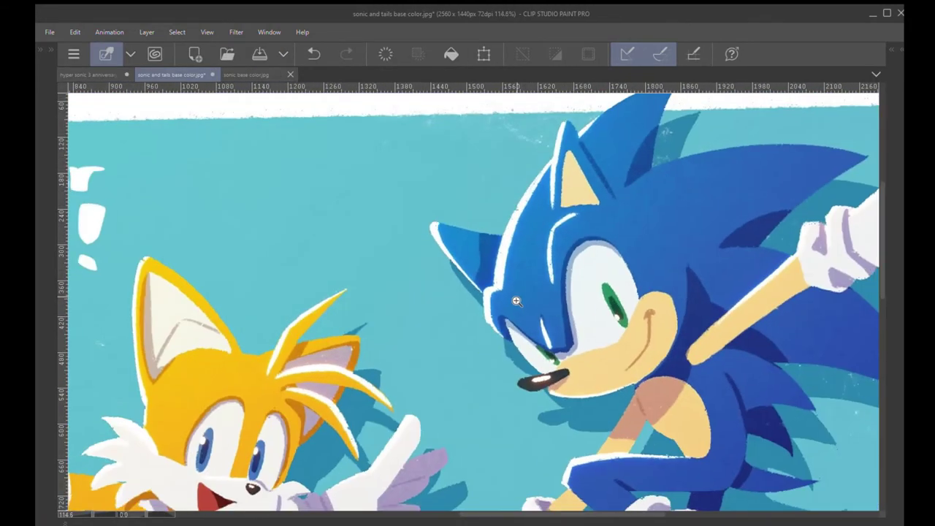
pyautogui.scroll(-5, 516, 301)
pyautogui.scroll(3, 572, 224)
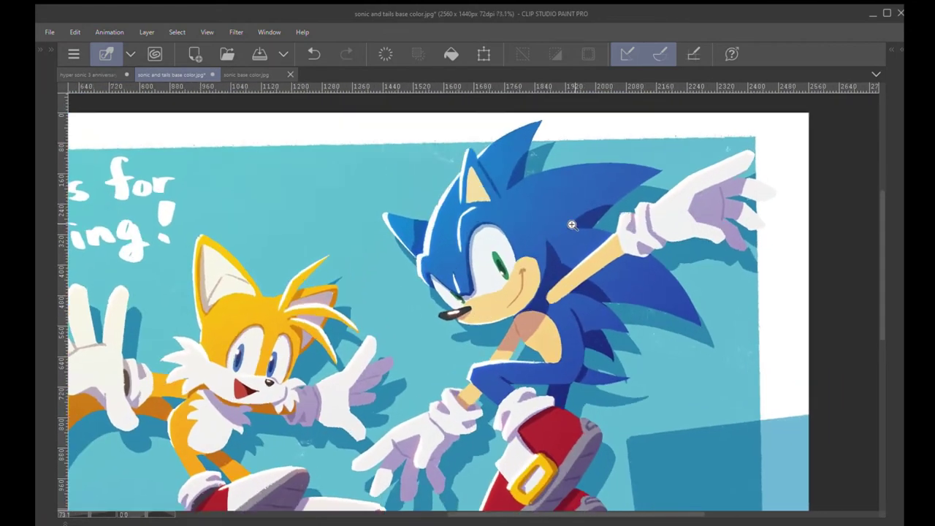
pyautogui.scroll(1, 572, 225)
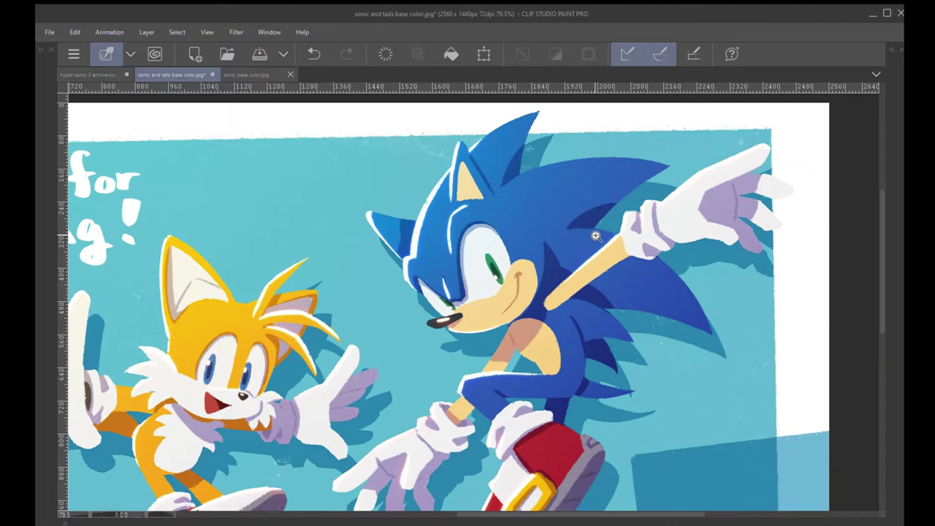
# Paint overlapping dark blue and lighter blue test swatches on the teal background beside Sonic's lower quills.
pyautogui.press('Tab')
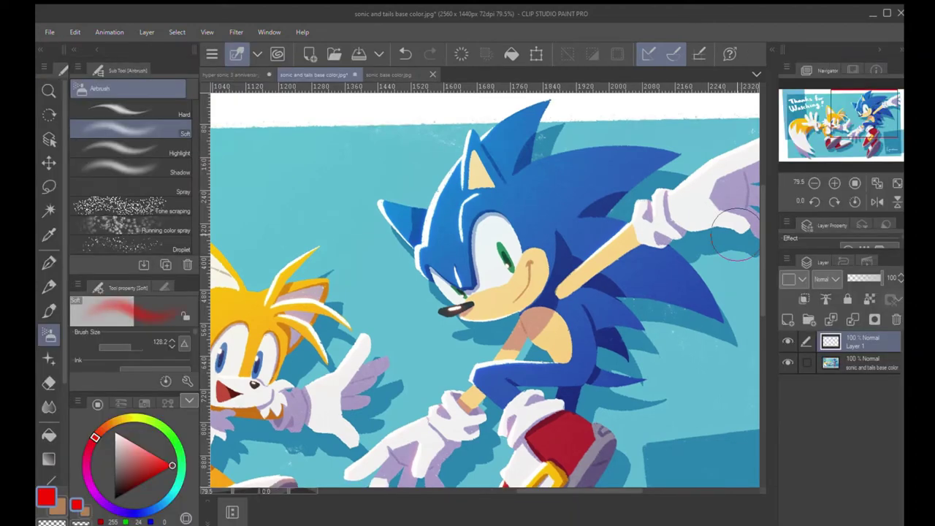
pyautogui.press('Tab')
pyautogui.press(']')
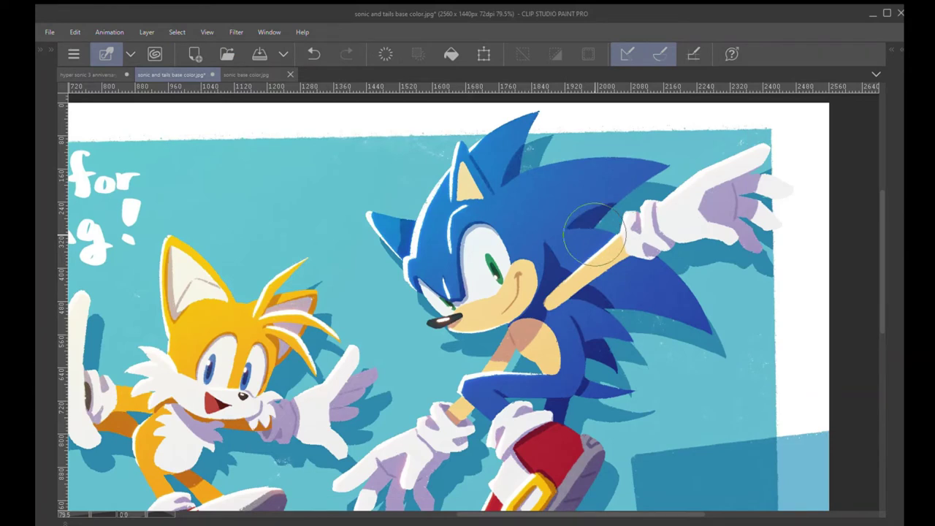
pyautogui.moveTo(592, 323); pyautogui.dragTo(555, 265)
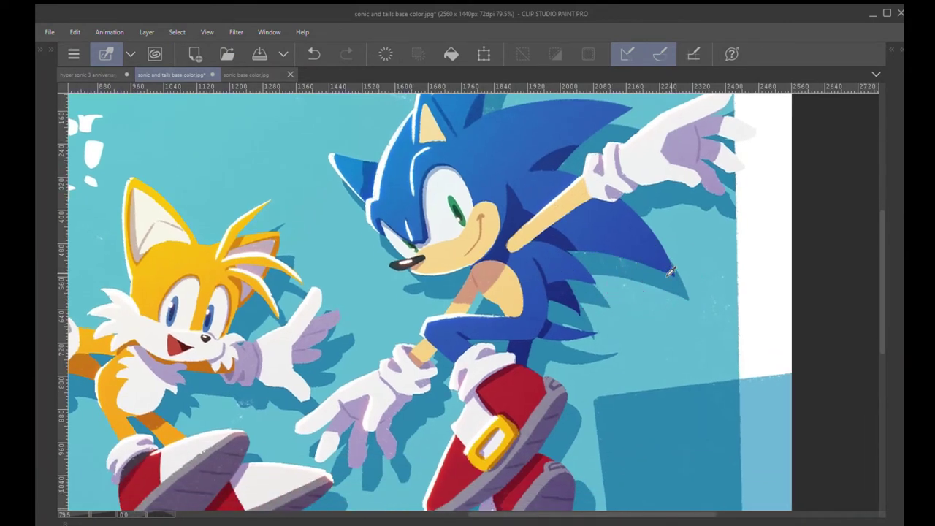
pyautogui.moveTo(641, 356)
pyautogui.mouseDown()
pyautogui.moveTo(642, 394)
pyautogui.moveTo(641, 322)
pyautogui.moveTo(681, 395)
pyautogui.moveTo(680, 358)
pyautogui.mouseUp()
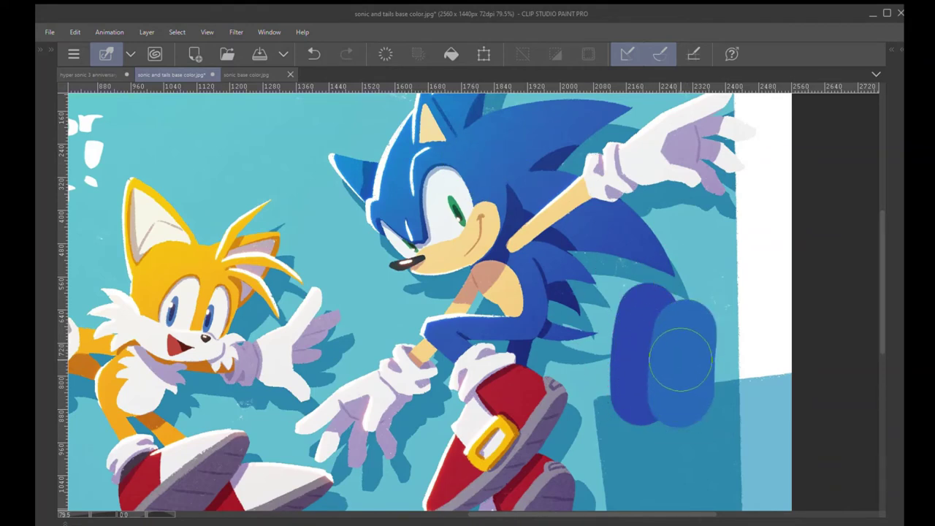
# Compare the two blue swatches up close at their shared edge and against the rest of the illustration.
pyautogui.scroll(5, 682, 375)
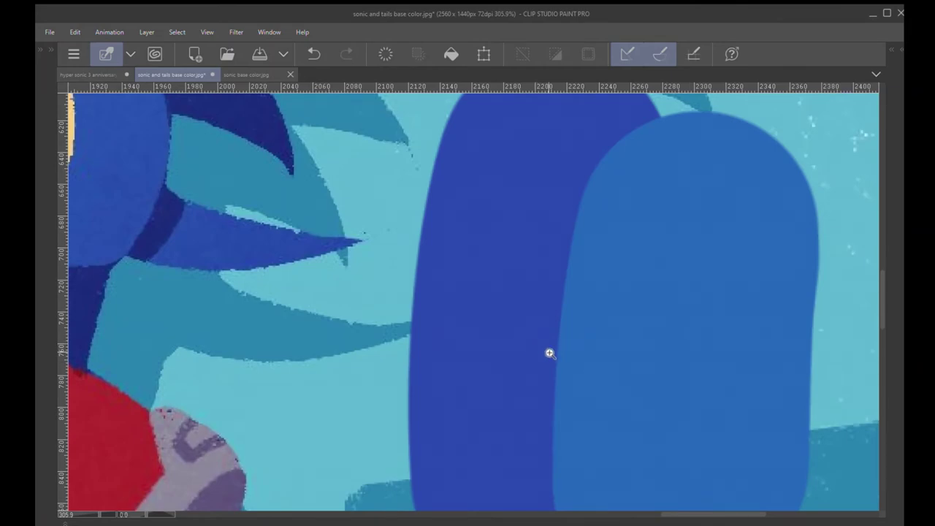
pyautogui.scroll(6, 549, 354)
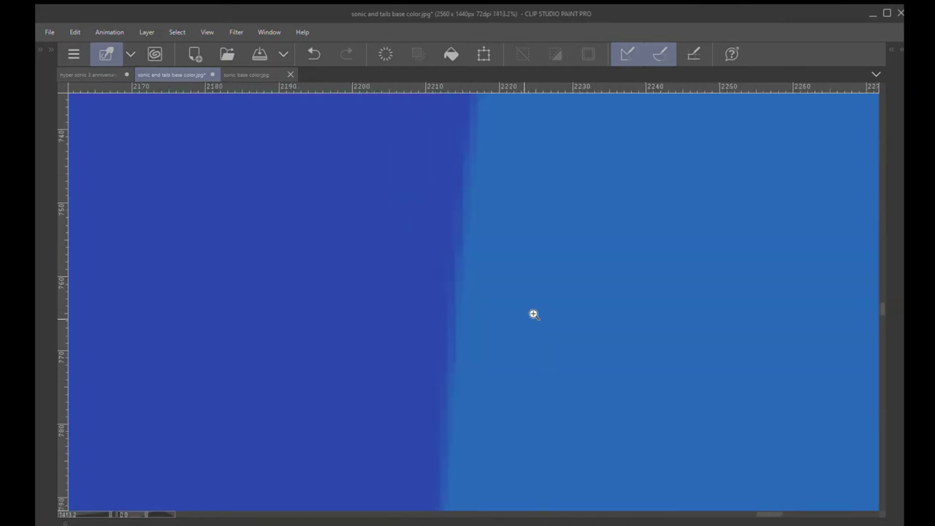
pyautogui.scroll(-12, 534, 314)
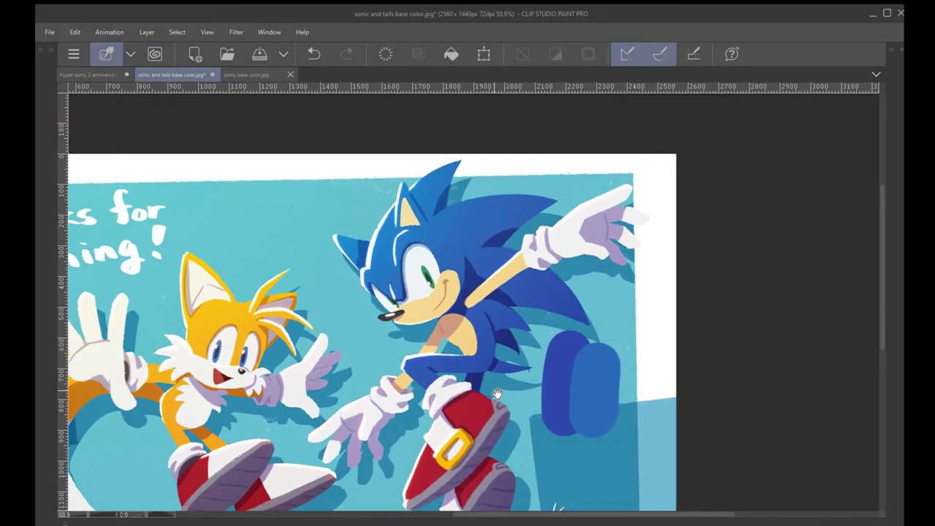
pyautogui.scroll(1, 497, 394)
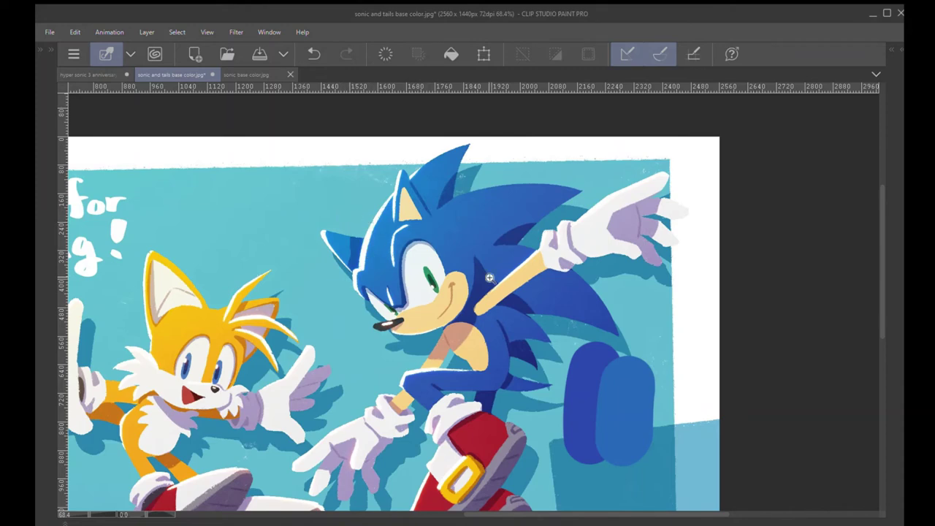
pyautogui.moveTo(389, 328); pyautogui.dragTo(487, 265)
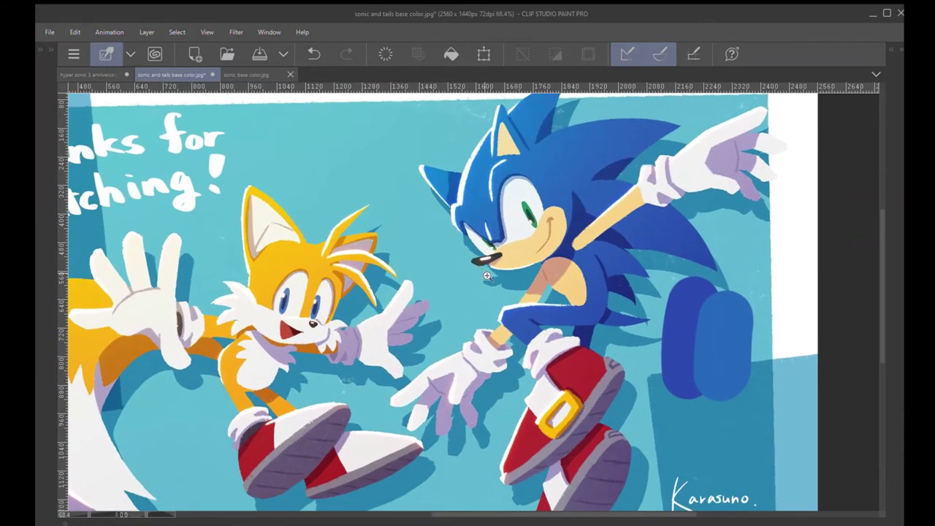
pyautogui.scroll(-3, 501, 277)
pyautogui.hscroll(1, 501, 278)
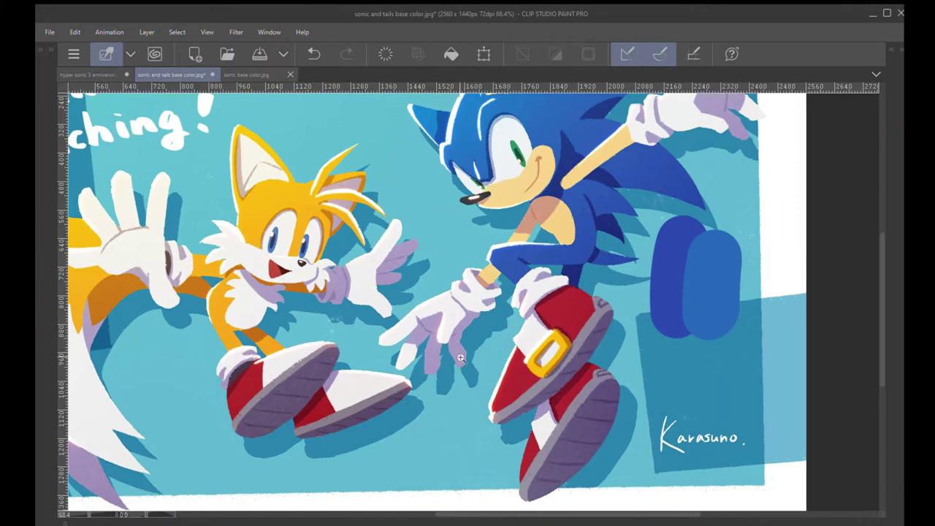
pyautogui.scroll(3, 256, 365)
pyautogui.hscroll(-5, 255, 365)
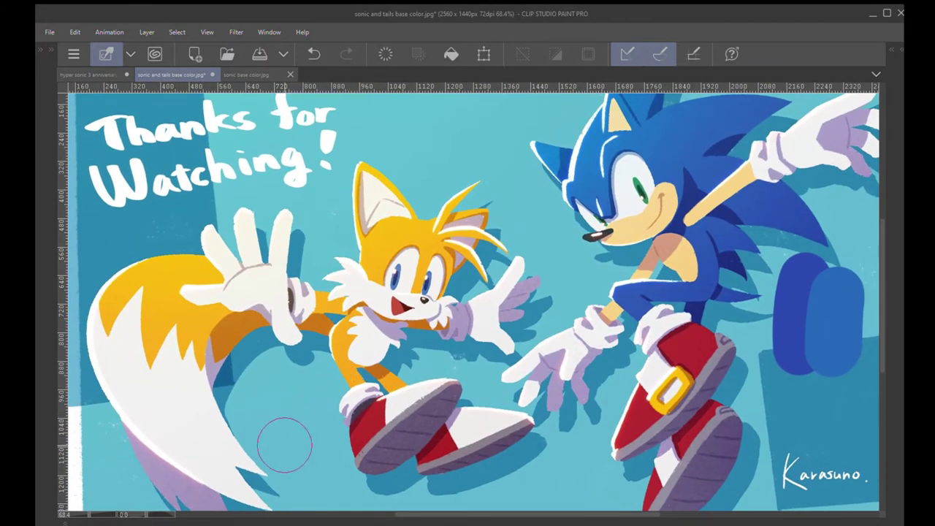
# Paint an orange test swatch beside Tails's tail, add another in a colour sampled from the tail, and undo them.
pyautogui.moveTo(286, 444); pyautogui.dragTo(274, 315)
pyautogui.keyDown('alt'); pyautogui.click(168, 306); pyautogui.keyUp('alt')
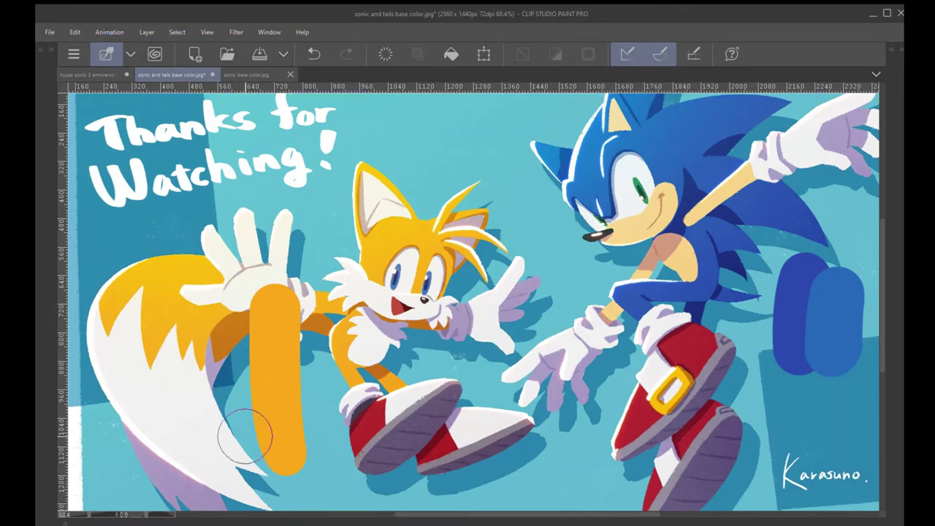
pyautogui.moveTo(244, 437); pyautogui.dragTo(243, 302)
pyautogui.moveTo(260, 411)
pyautogui.mouseDown()
pyautogui.moveTo(330, 372)
pyautogui.moveTo(314, 327)
pyautogui.moveTo(400, 336)
pyautogui.moveTo(397, 321)
pyautogui.moveTo(455, 302)
pyautogui.moveTo(407, 313)
pyautogui.moveTo(348, 432)
pyautogui.mouseUp()
pyautogui.hotkey('ctrl', 'z')
pyautogui.hotkey('ctrl', 'z')
pyautogui.hotkey('ctrl', 'z')
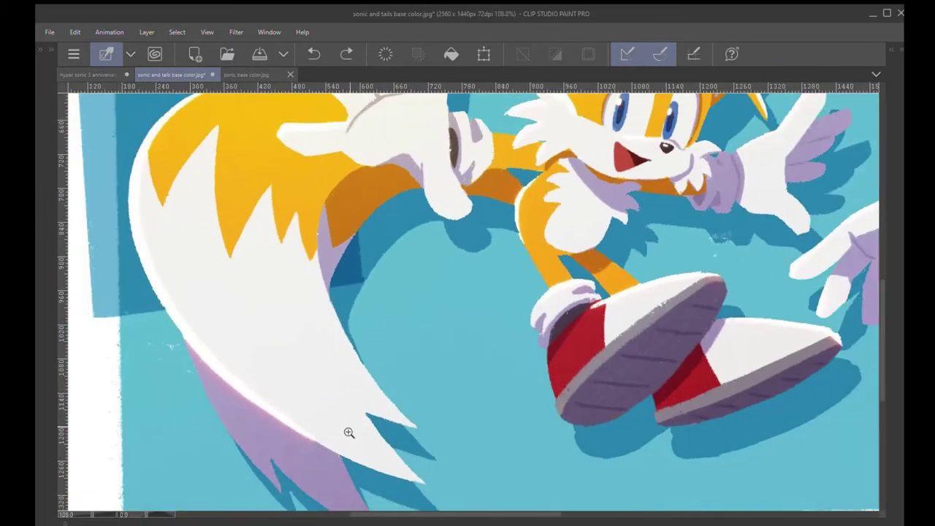
# Try a lighter orange from the approximate colours, look through the other colour palettes and adjust the orange on the colour wheel.
pyautogui.scroll(-5, 349, 432)
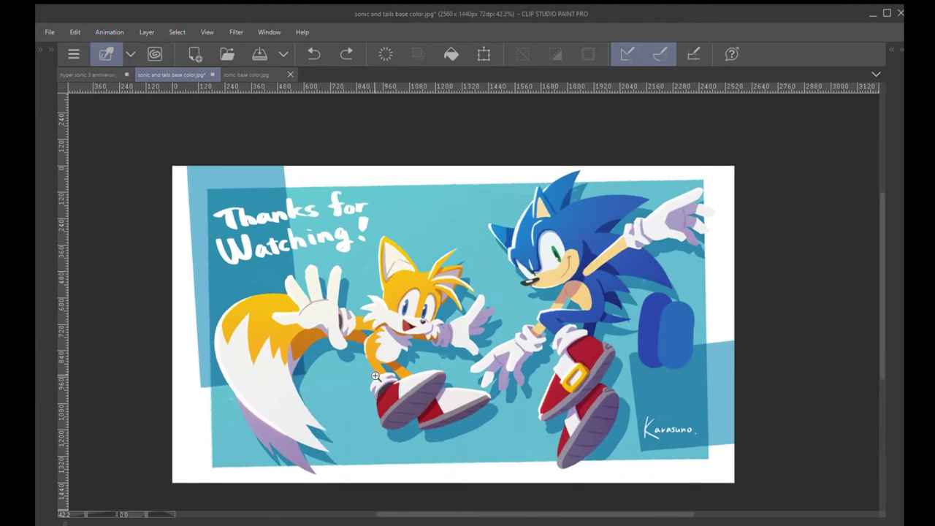
pyautogui.scroll(1, 374, 376)
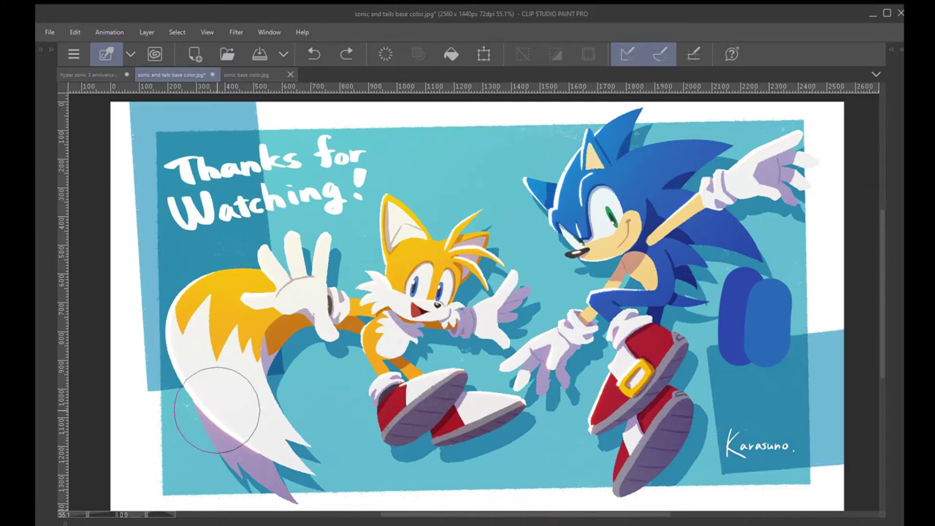
pyautogui.press('Tab')
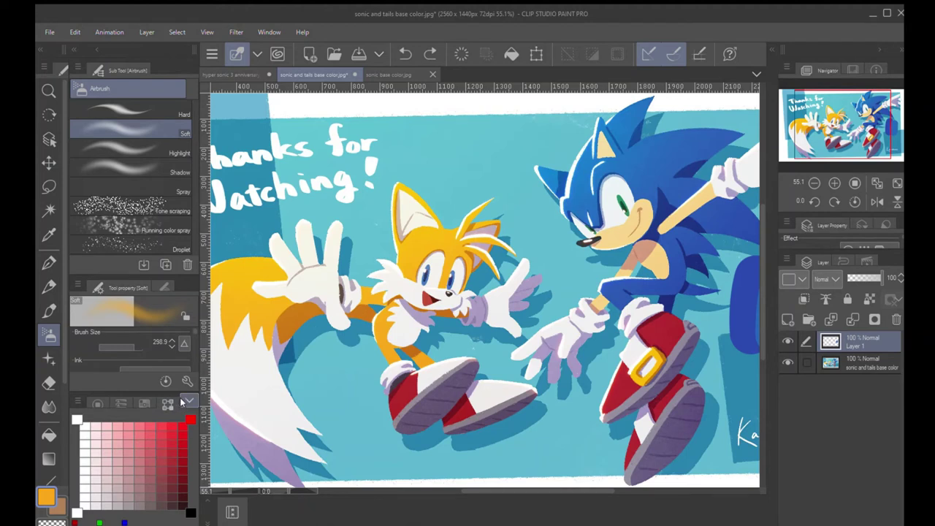
pyautogui.click(168, 403)
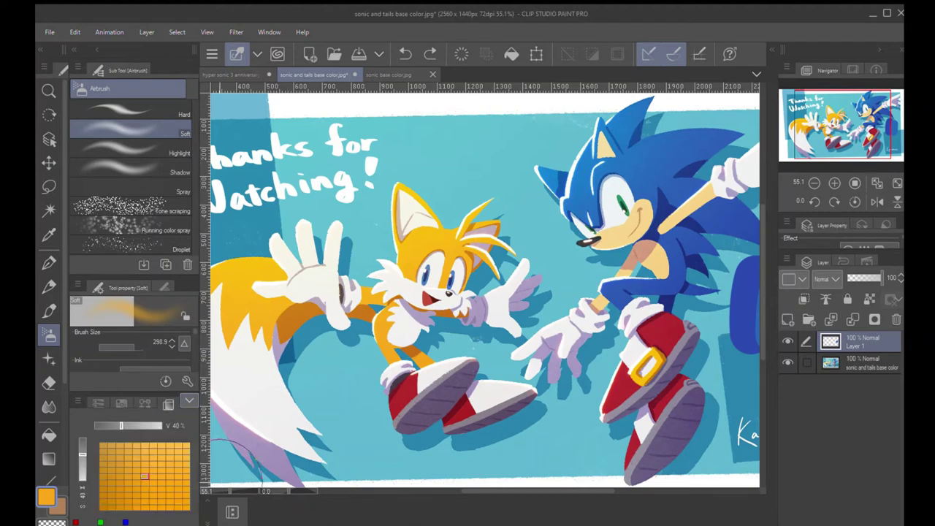
pyautogui.click(146, 476)
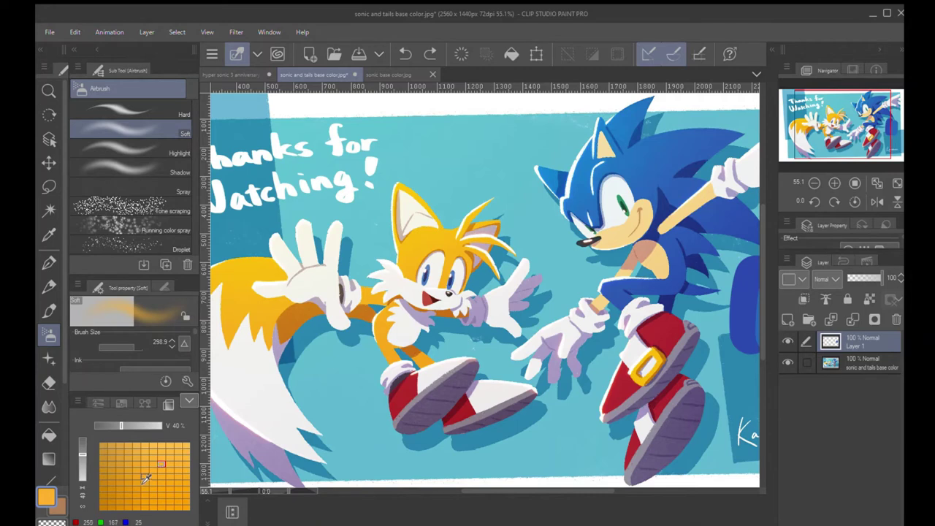
pyautogui.click(168, 502)
pyautogui.click(98, 402)
pyautogui.click(121, 404)
pyautogui.click(144, 402)
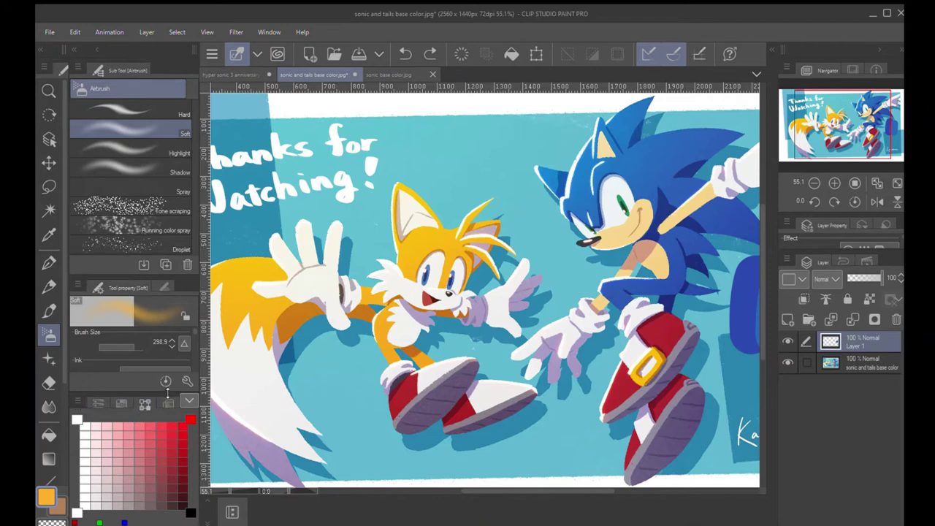
pyautogui.moveTo(167, 392)
pyautogui.mouseDown()
pyautogui.moveTo(167, 357)
pyautogui.moveTo(178, 383)
pyautogui.mouseUp()
pyautogui.click(104, 395)
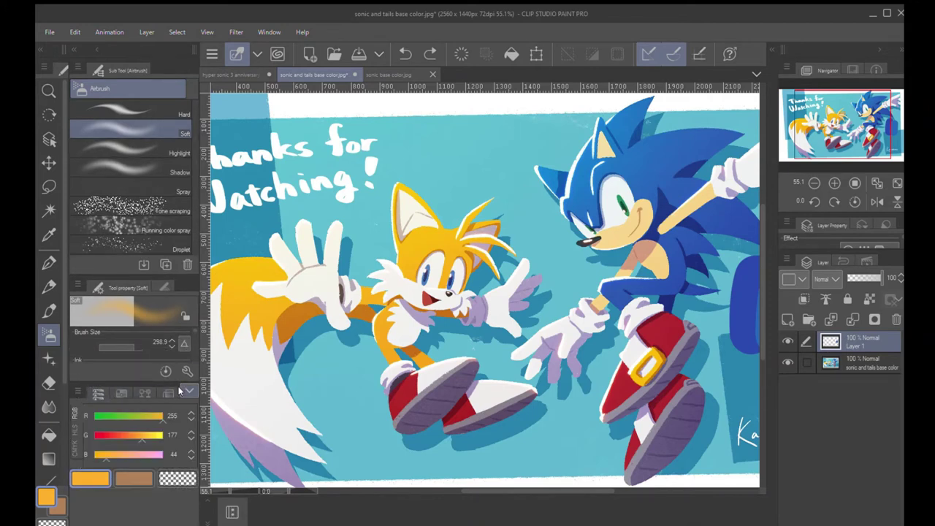
pyautogui.click(206, 407)
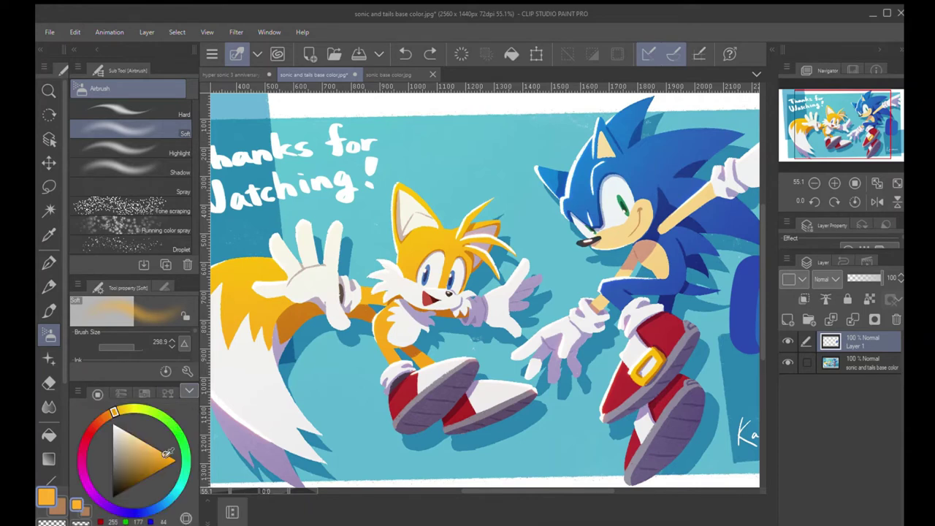
pyautogui.moveTo(169, 455); pyautogui.dragTo(159, 450)
# Airbrush a soft orange gradient down over Tails's tail and undo it.
pyautogui.press('Tab')
pyautogui.press('Tab')
pyautogui.press('Tab')
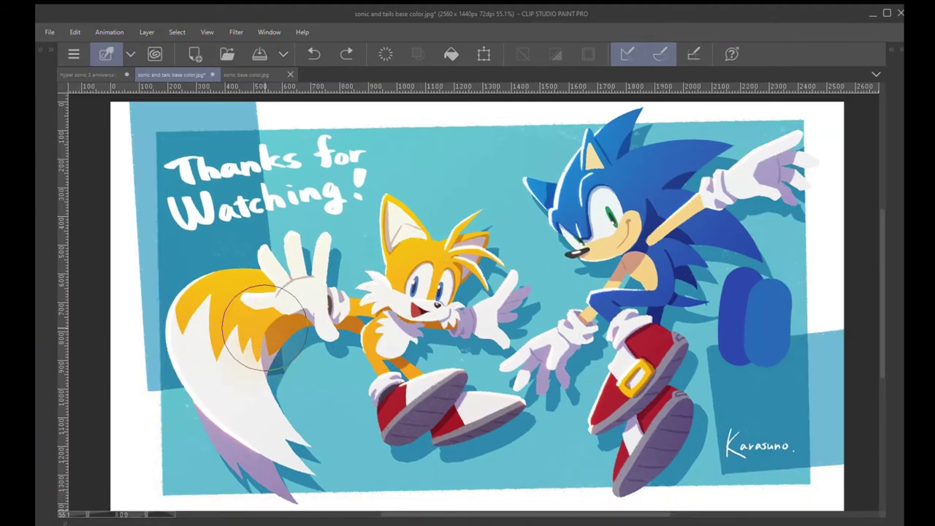
pyautogui.moveTo(262, 326)
pyautogui.mouseDown()
pyautogui.moveTo(271, 386)
pyautogui.moveTo(292, 386)
pyautogui.moveTo(265, 349)
pyautogui.moveTo(249, 365)
pyautogui.moveTo(251, 330)
pyautogui.moveTo(236, 421)
pyautogui.mouseUp()
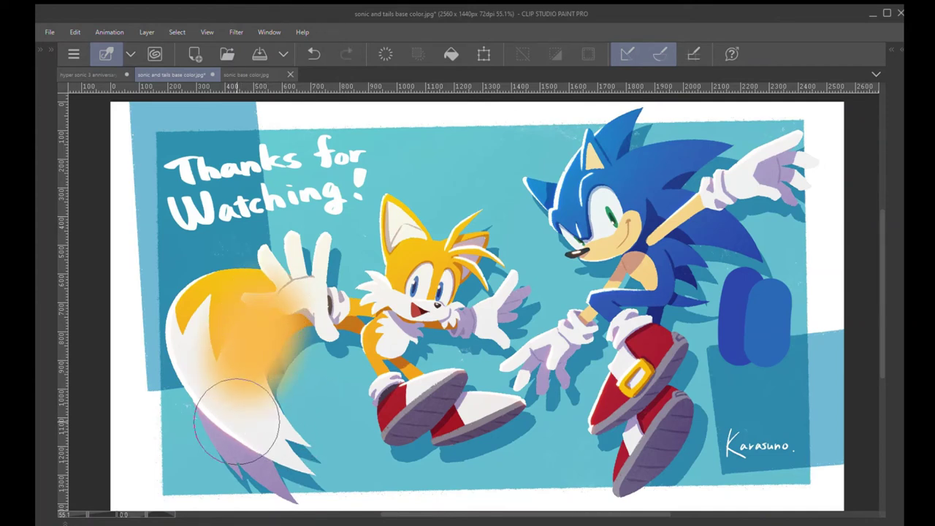
pyautogui.hotkey('ctrl', 'z')
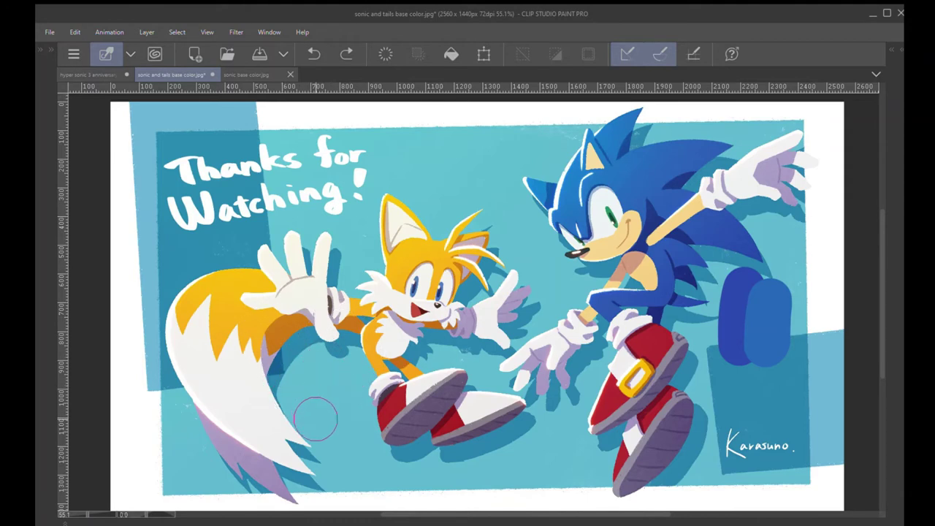
# Paint separate dark orange and golden yellow test swatches between Tails's tail and shoes to compare the shadow and base tones.
pyautogui.moveTo(315, 418); pyautogui.dragTo(310, 357)
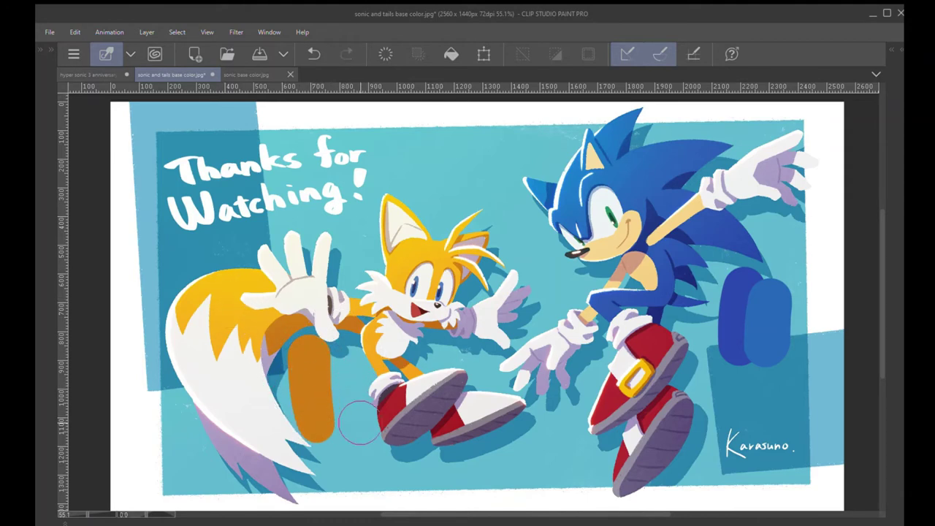
pyautogui.moveTo(371, 420); pyautogui.dragTo(368, 344)
pyautogui.moveTo(344, 411); pyautogui.dragTo(369, 411)
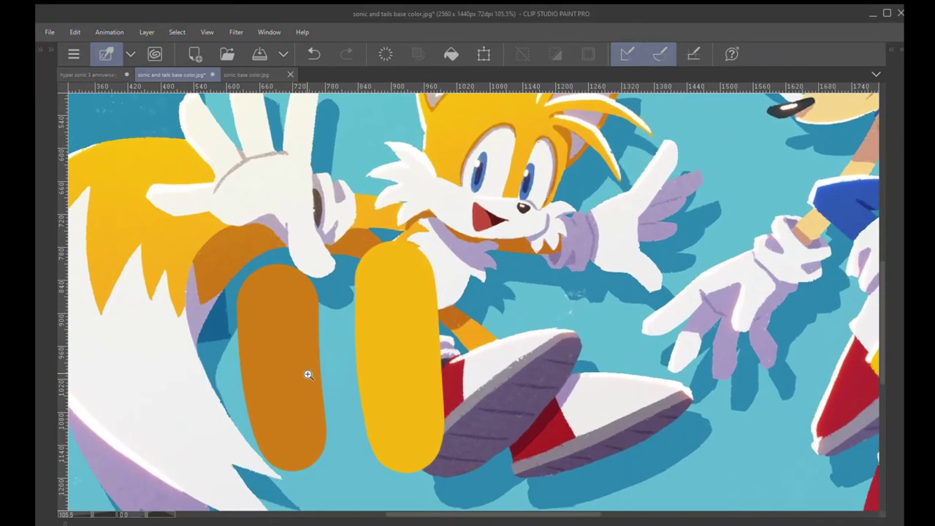
pyautogui.press('Tab')
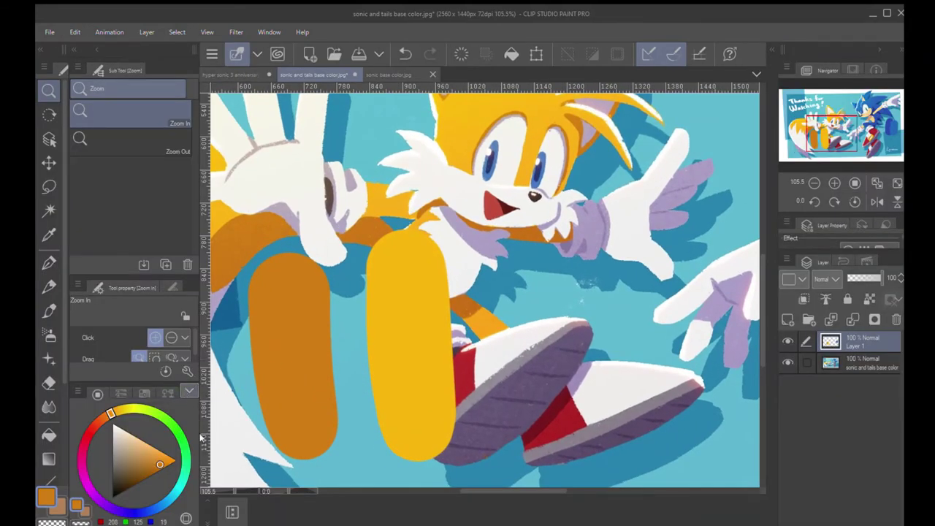
# Try three different oranges from the approximate colours as swatches between the dark orange and golden yellow ones, undoing each.
pyautogui.click(168, 394)
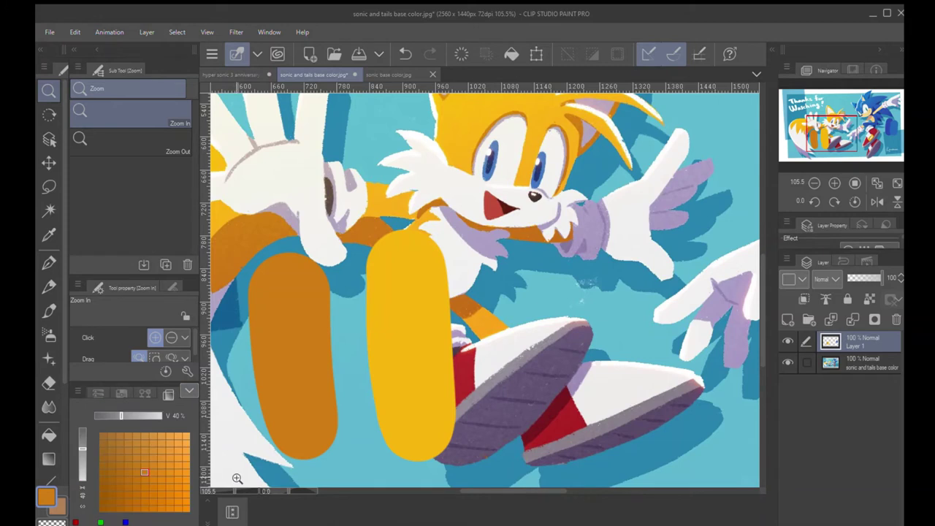
pyautogui.click(162, 458)
pyautogui.press('p')
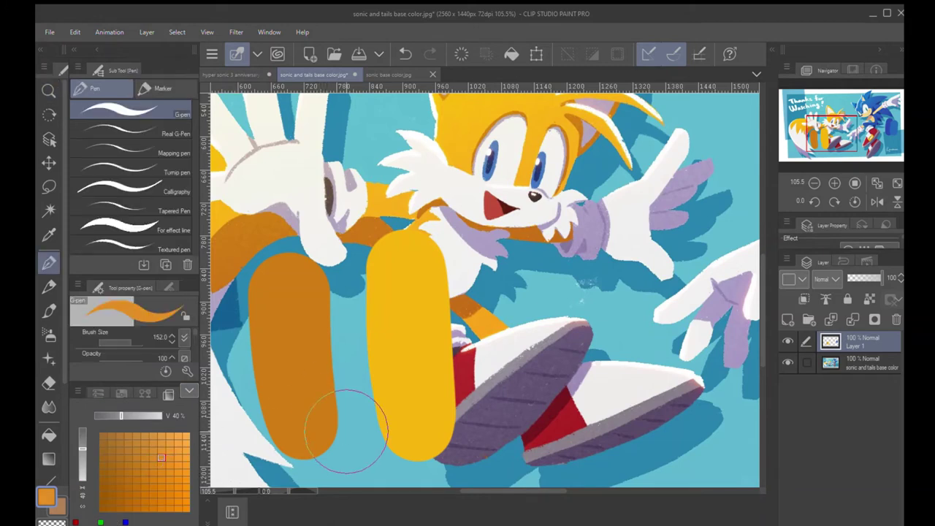
pyautogui.moveTo(347, 427); pyautogui.dragTo(345, 290)
pyautogui.hotkey('ctrl', 'z')
pyautogui.click(169, 436)
pyautogui.moveTo(337, 420); pyautogui.dragTo(342, 296)
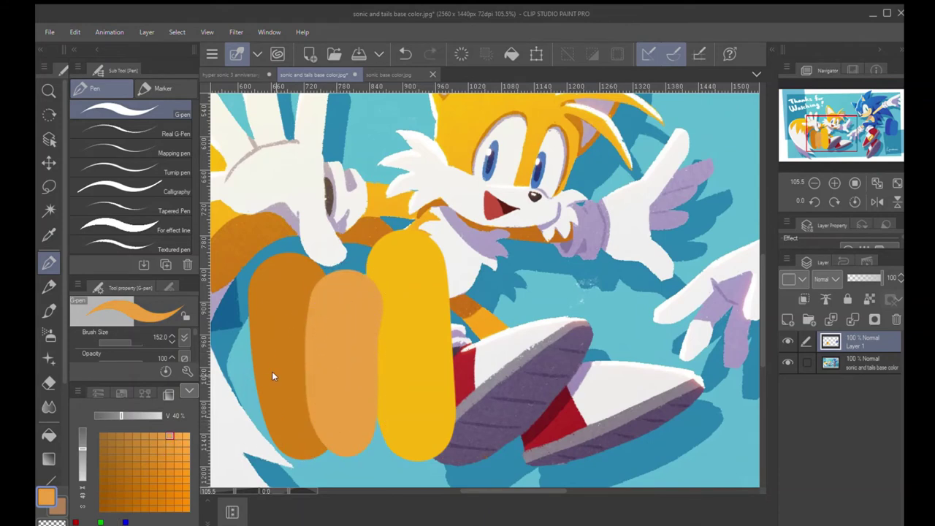
pyautogui.hotkey('ctrl', 'z')
pyautogui.click(188, 471)
pyautogui.moveTo(360, 437); pyautogui.dragTo(338, 333)
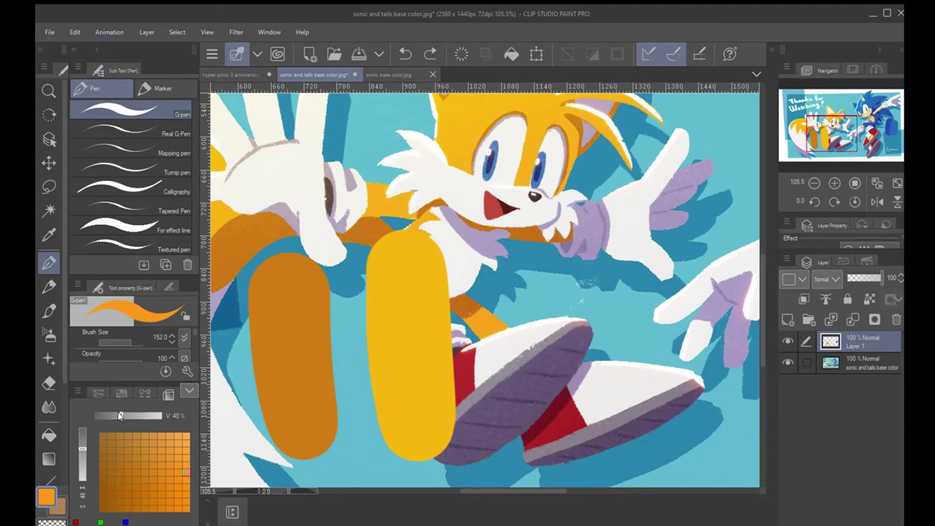
# Set the approximate colours' V range to 41% and try progressively lighter orange swatches in the gap, undoing each one.
pyautogui.moveTo(120, 417); pyautogui.dragTo(122, 415)
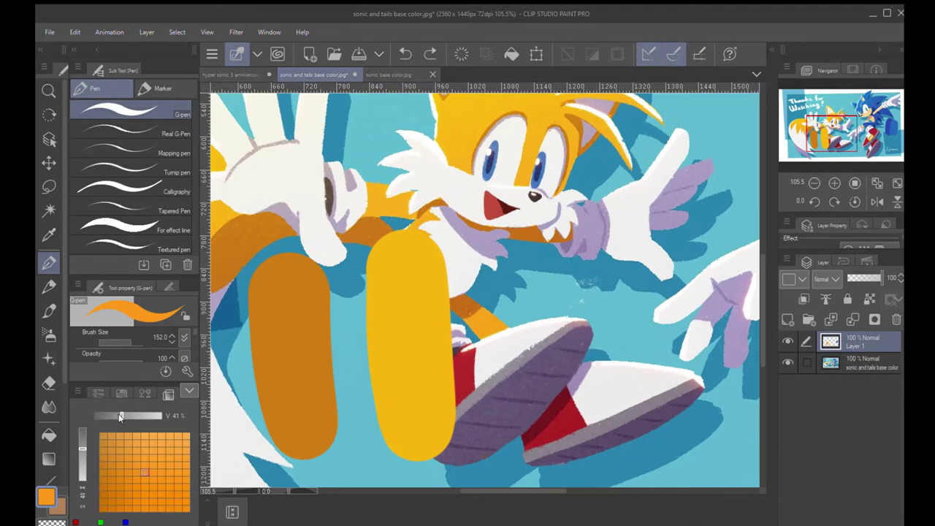
pyautogui.click(176, 472)
pyautogui.moveTo(351, 438); pyautogui.dragTo(352, 283)
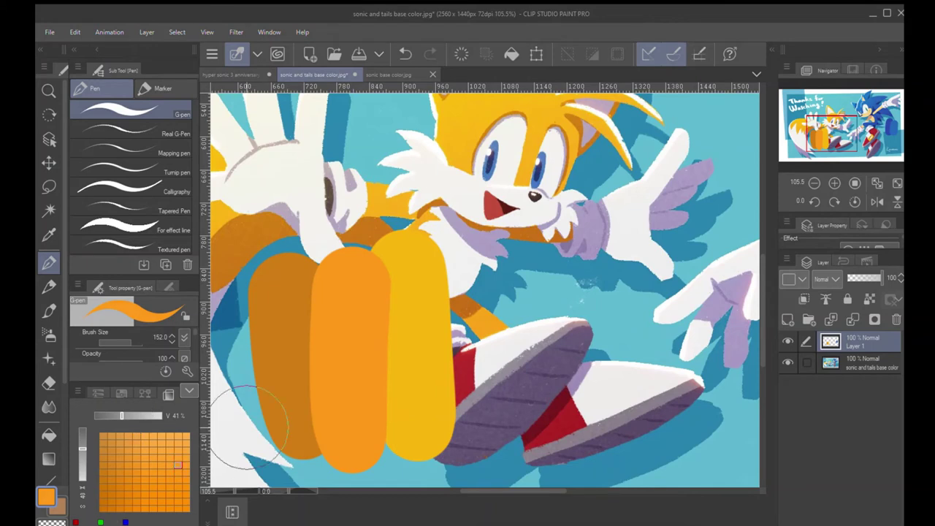
pyautogui.hotkey('ctrl', 'z')
pyautogui.moveTo(358, 423)
pyautogui.mouseDown()
pyautogui.moveTo(346, 359)
pyautogui.moveTo(355, 270)
pyautogui.mouseUp()
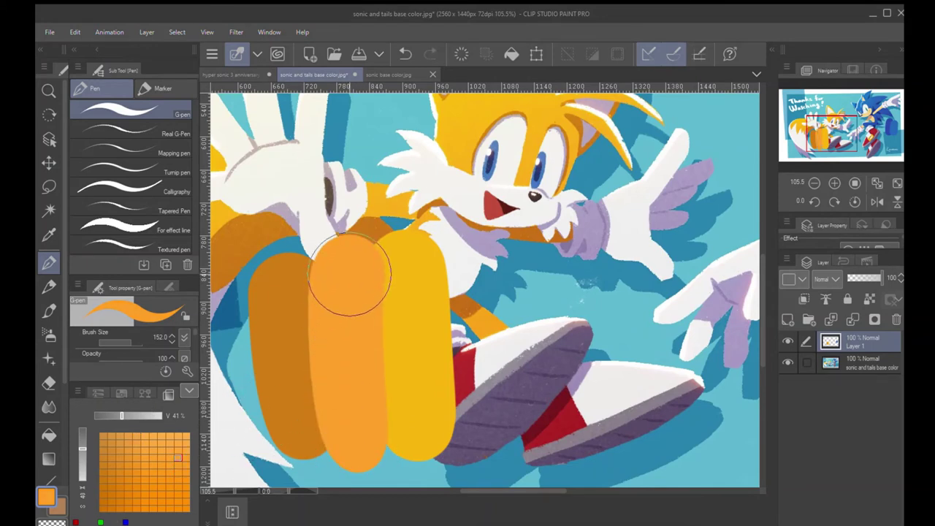
pyautogui.hotkey('ctrl', 'z')
pyautogui.moveTo(342, 424); pyautogui.dragTo(355, 250)
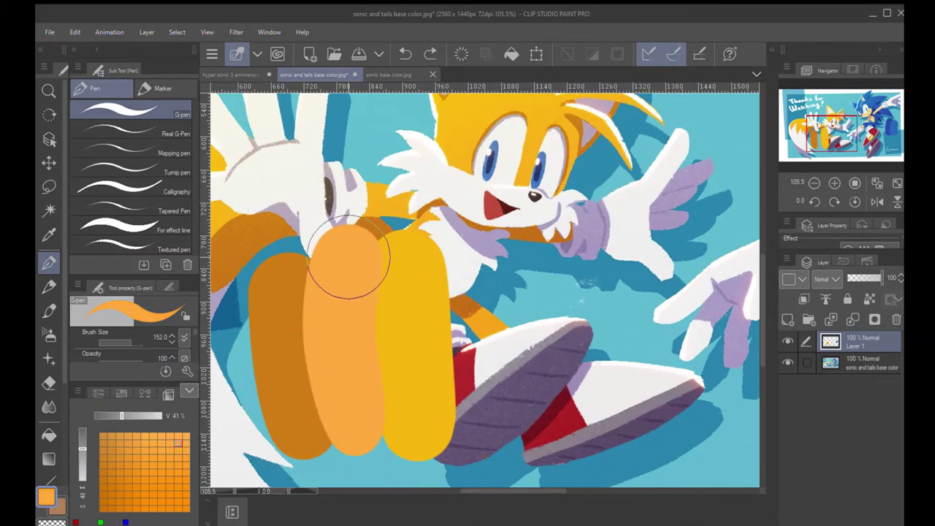
pyautogui.hotkey('ctrl', 'z')
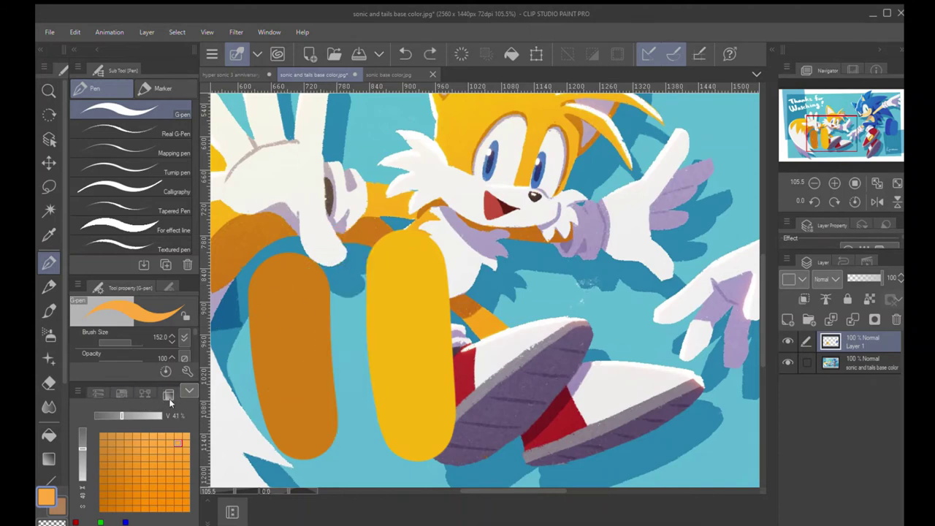
# Raise the V range to 44%, try a paler orange swatch in the gap, undo it and return to the colour wheel.
pyautogui.click(124, 416)
pyautogui.click(169, 458)
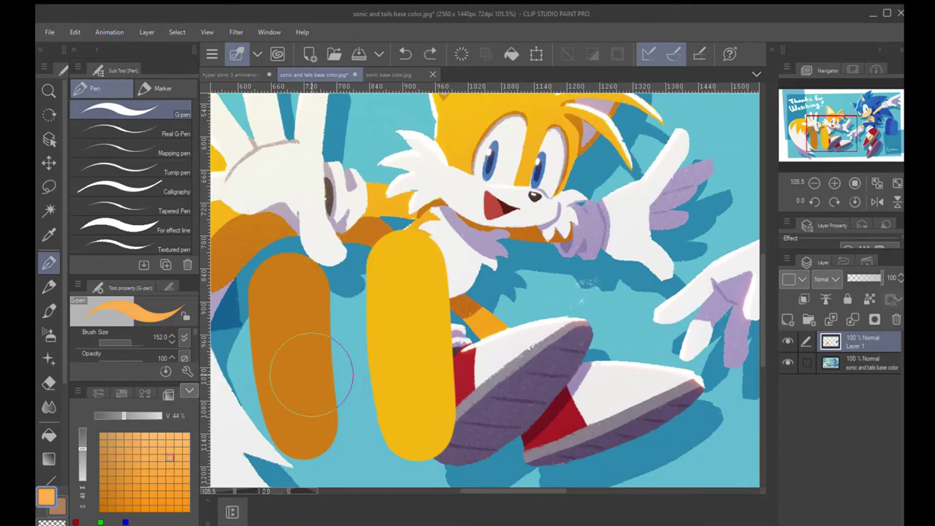
pyautogui.moveTo(347, 423); pyautogui.dragTo(347, 285)
pyautogui.hotkey('ctrl', 'z')
pyautogui.click(98, 392)
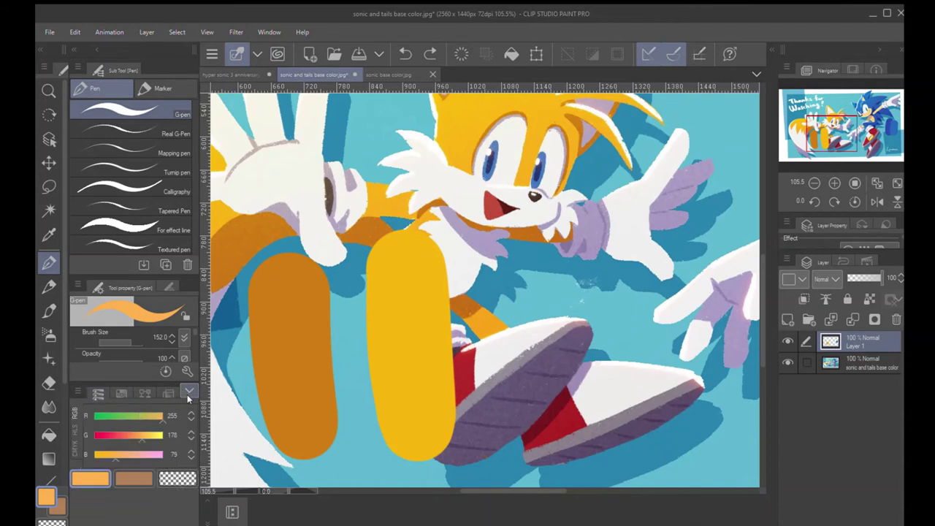
pyautogui.click(187, 394)
# Sample the dark orange swatch, shift its hue towards yellow and brighten it to RGB 255, 187, 37 using the square colour space.
pyautogui.keyDown('alt'); pyautogui.click(307, 373); pyautogui.keyUp('alt')
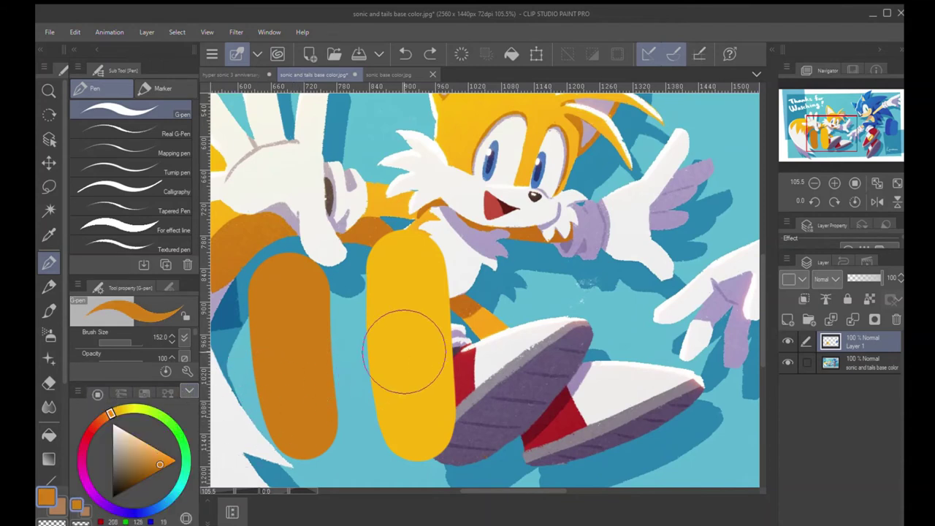
pyautogui.keyDown('alt'); pyautogui.click(406, 348); pyautogui.keyUp('alt')
pyautogui.keyDown('alt'); pyautogui.click(290, 394); pyautogui.keyUp('alt')
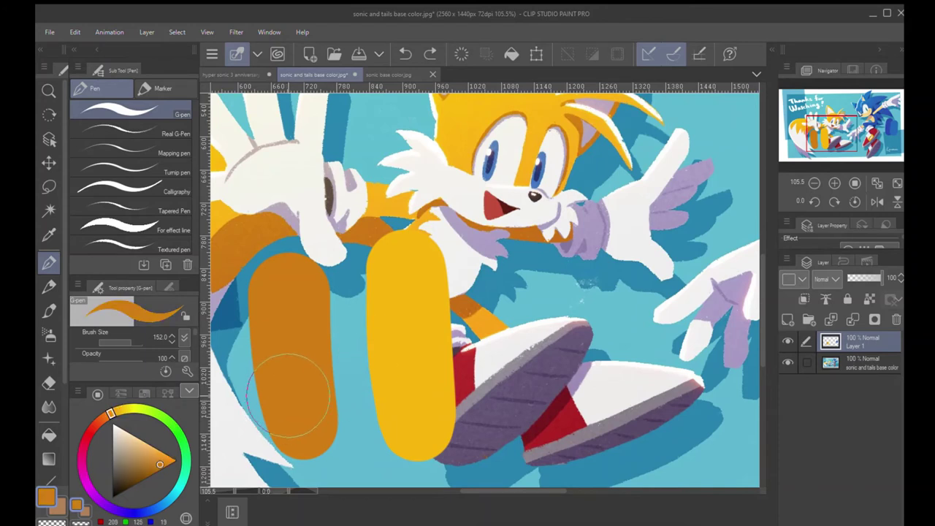
pyautogui.keyDown('alt'); pyautogui.click(293, 375); pyautogui.keyUp('alt')
pyautogui.moveTo(113, 411); pyautogui.dragTo(116, 410)
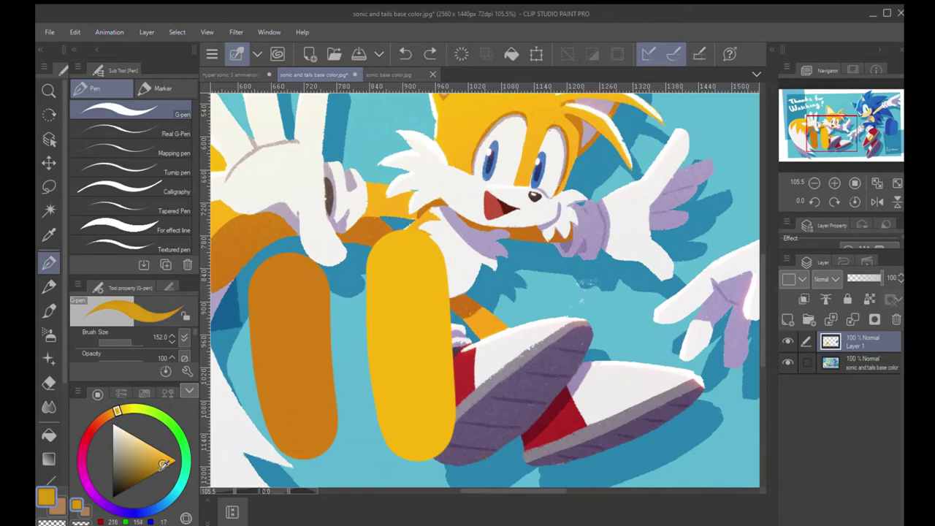
pyautogui.moveTo(164, 465); pyautogui.dragTo(163, 460)
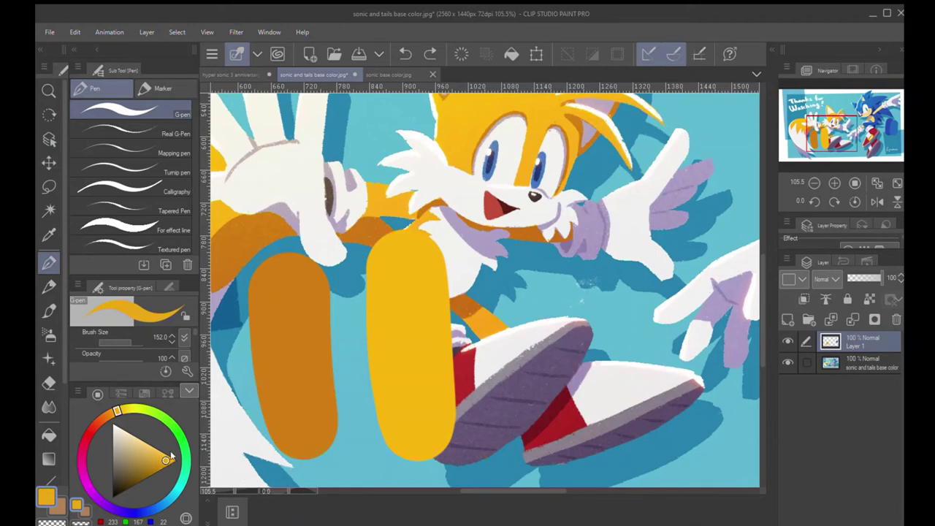
pyautogui.click(185, 517)
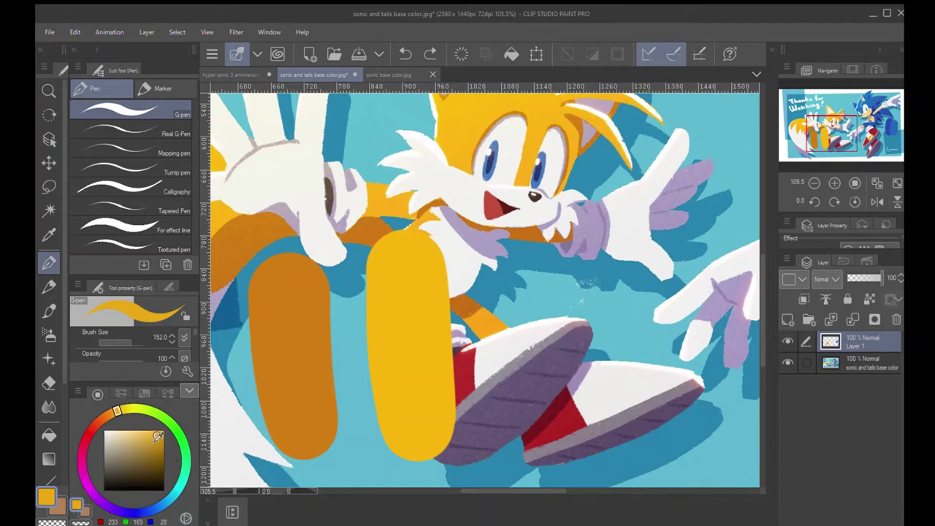
pyautogui.moveTo(158, 437); pyautogui.dragTo(162, 427)
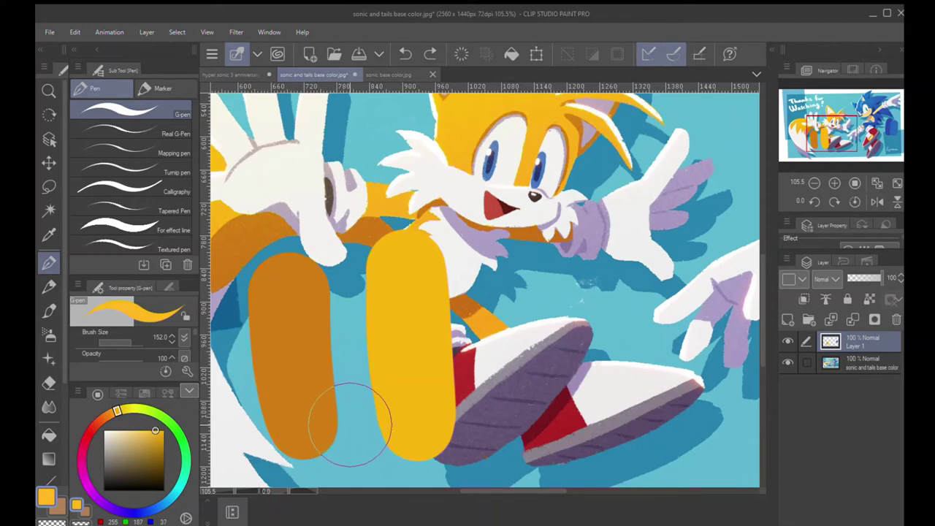
# Paint a bright golden swatch between the dark orange and yellow swatches, undoing and repainting the stroke.
pyautogui.moveTo(344, 417); pyautogui.dragTo(338, 283)
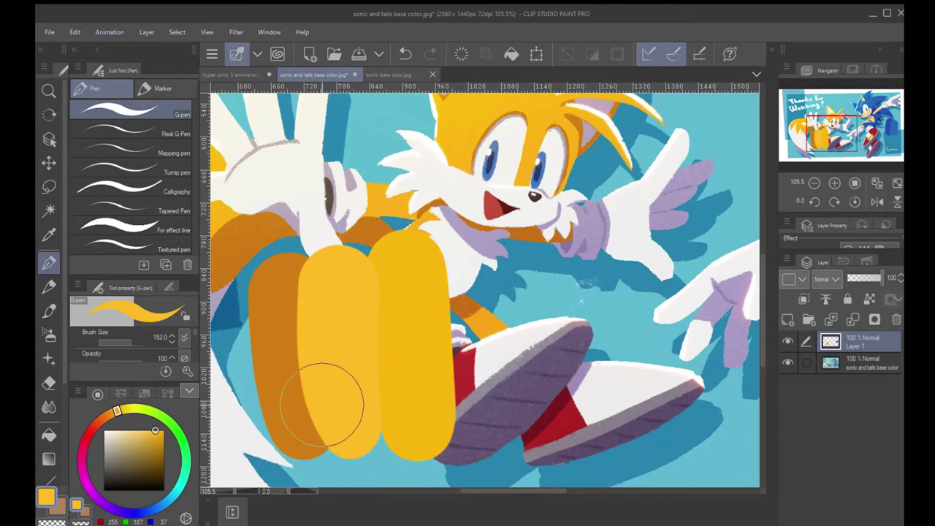
pyautogui.hotkey('ctrl', 'z')
pyautogui.hotkey('ctrl', 'z')
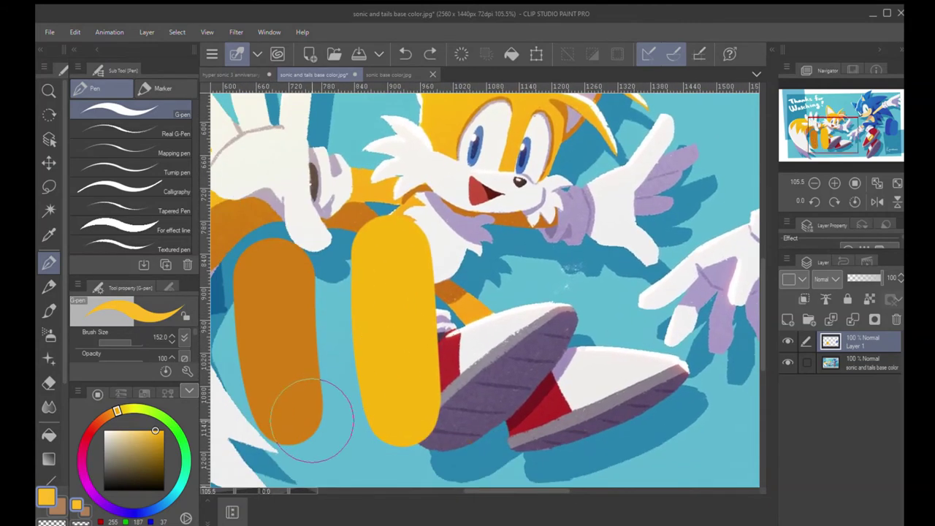
pyautogui.moveTo(322, 414); pyautogui.dragTo(333, 249)
pyautogui.hotkey('ctrl', 'z')
# Clear the two old blue swatches beside Sonic and paint a new dark blue one in a colour sampled from his quills.
pyautogui.moveTo(536, 285); pyautogui.dragTo(276, 327)
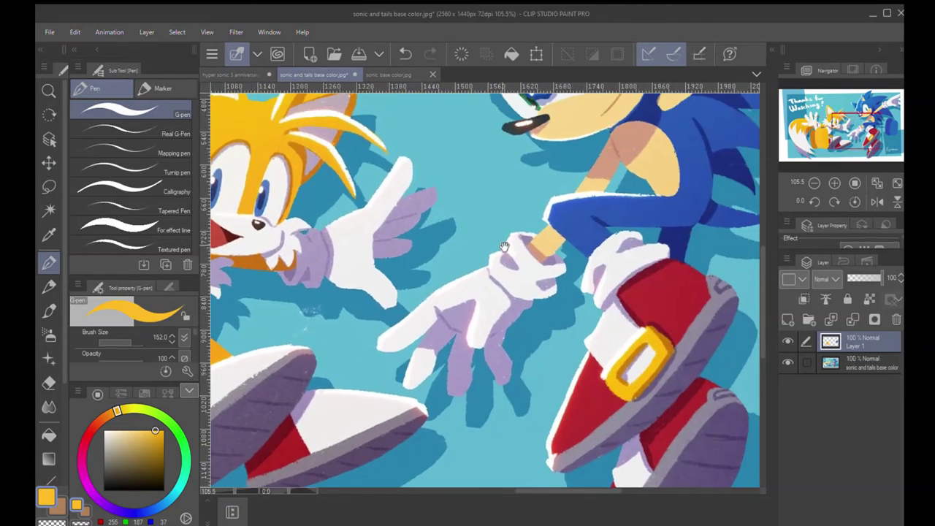
pyautogui.moveTo(504, 246); pyautogui.dragTo(319, 351)
pyautogui.moveTo(407, 349); pyautogui.dragTo(419, 258)
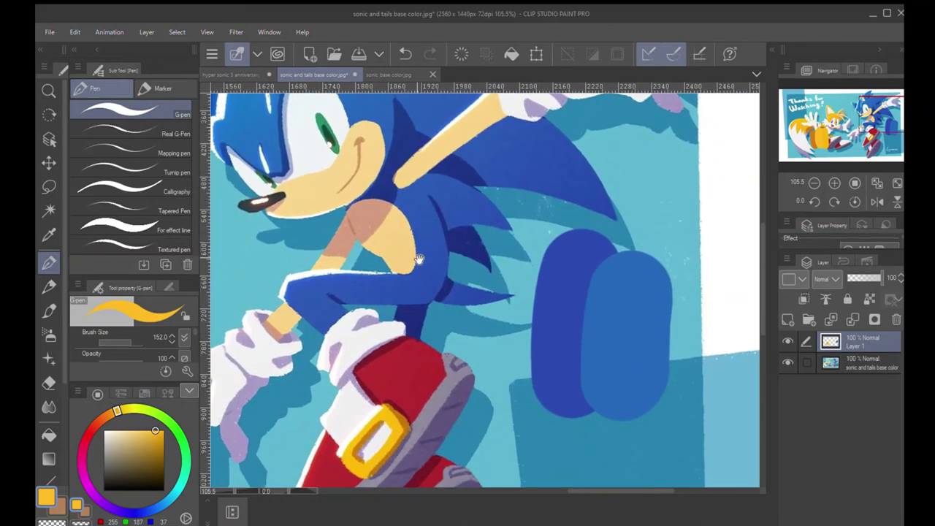
pyautogui.keyDown('alt'); pyautogui.click(486, 242); pyautogui.keyUp('alt')
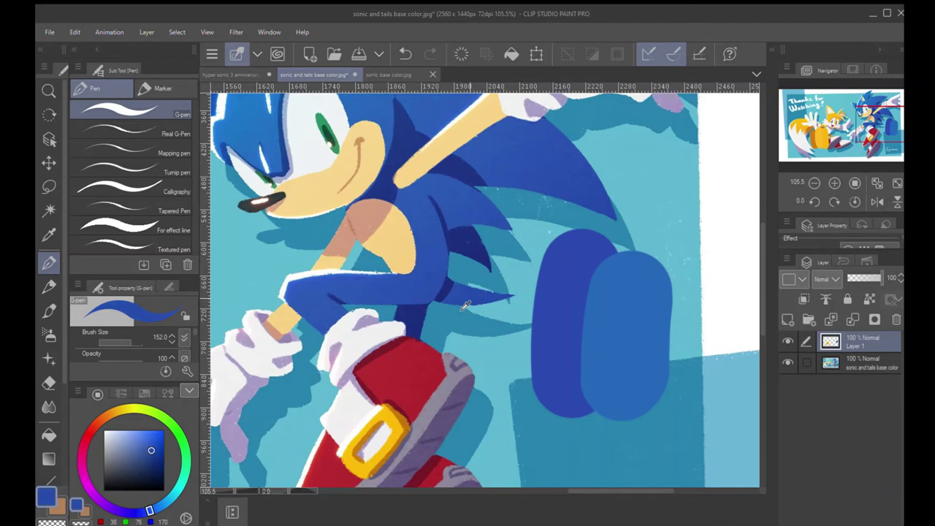
pyautogui.press('m')
pyautogui.moveTo(560, 411)
pyautogui.mouseDown()
pyautogui.moveTo(720, 249)
pyautogui.moveTo(588, 460)
pyautogui.mouseUp()
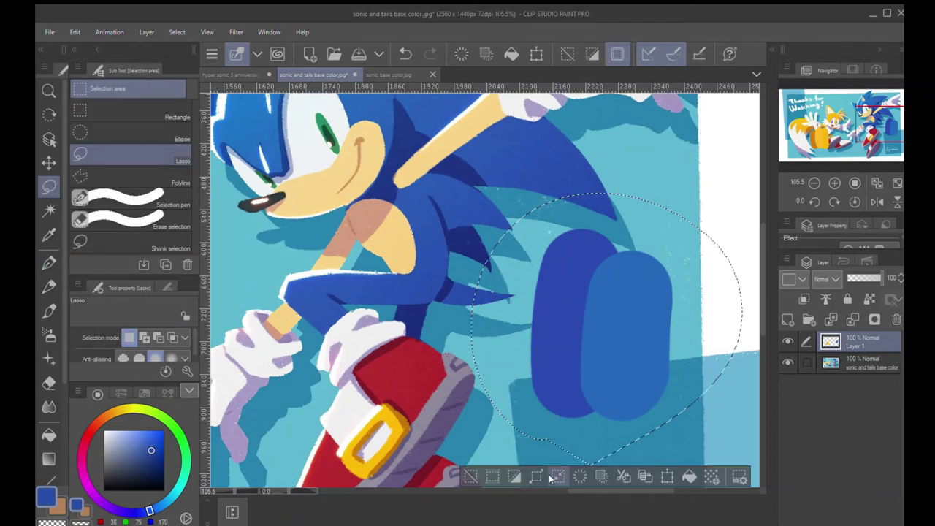
pyautogui.click(580, 476)
pyautogui.click(440, 419)
pyautogui.press('p')
pyautogui.moveTo(563, 252)
pyautogui.mouseDown()
pyautogui.moveTo(560, 362)
pyautogui.moveTo(546, 312)
pyautogui.mouseUp()
pyautogui.scroll(3, 546, 313)
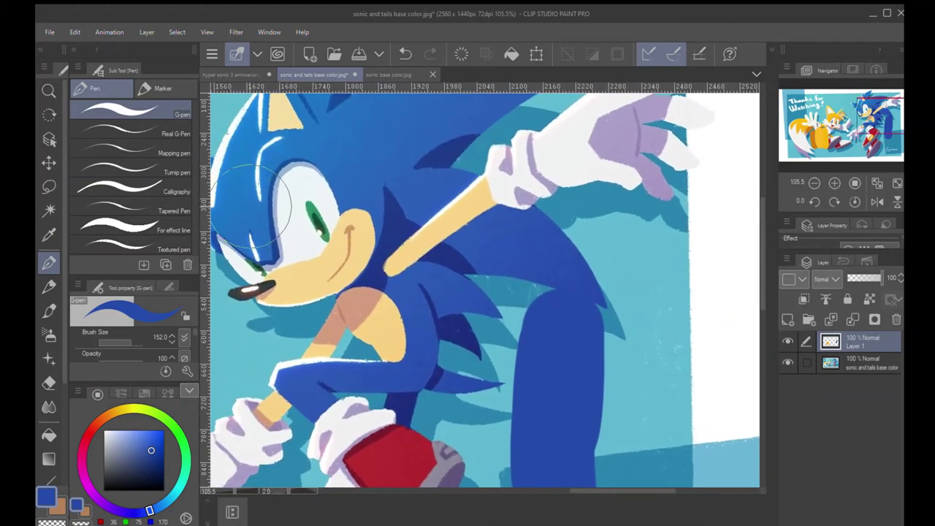
# Paint a separate lighter blue swatch in a colour sampled from Sonic's head, and hide the illustration layer.
pyautogui.keyDown('alt'); pyautogui.click(228, 211); pyautogui.keyUp('alt')
pyautogui.moveTo(534, 373); pyautogui.dragTo(421, 251)
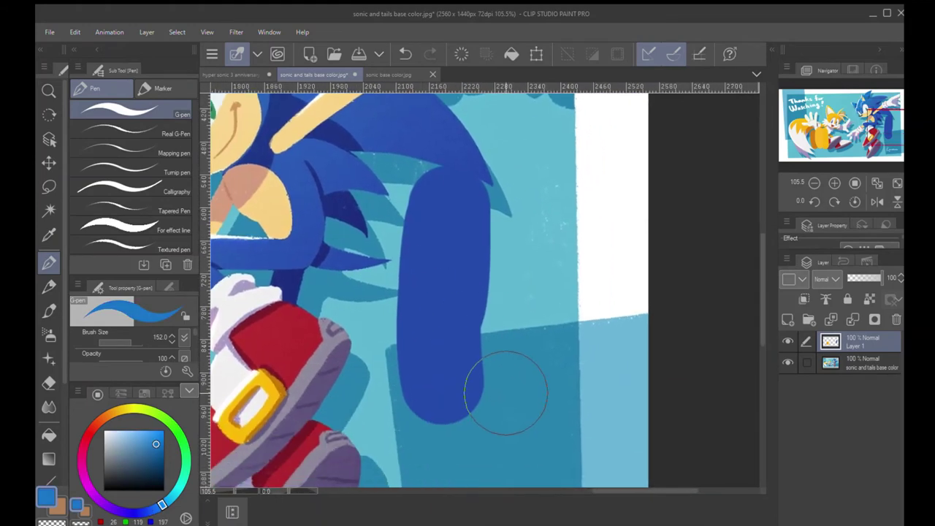
pyautogui.moveTo(506, 393)
pyautogui.mouseDown()
pyautogui.moveTo(511, 217)
pyautogui.moveTo(504, 380)
pyautogui.mouseUp()
pyautogui.moveTo(461, 316); pyautogui.dragTo(475, 318)
pyautogui.hotkey('ctrl', 'z')
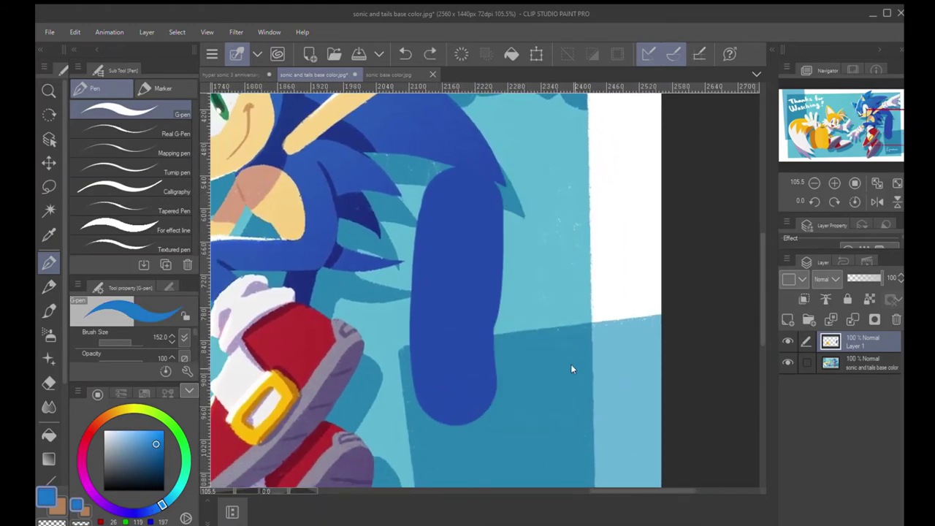
pyautogui.moveTo(592, 398)
pyautogui.mouseDown()
pyautogui.moveTo(600, 228)
pyautogui.moveTo(592, 359)
pyautogui.mouseUp()
pyautogui.click(787, 362)
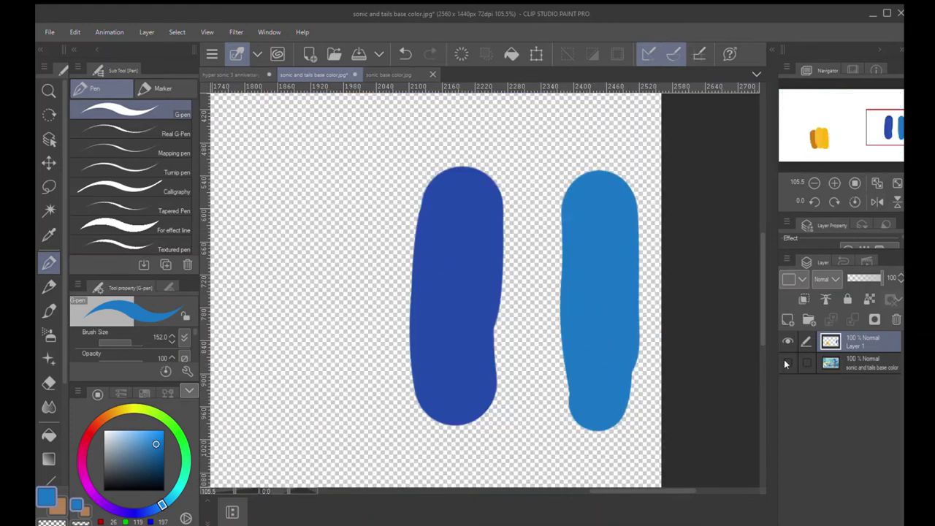
pyautogui.moveTo(551, 329); pyautogui.dragTo(537, 327)
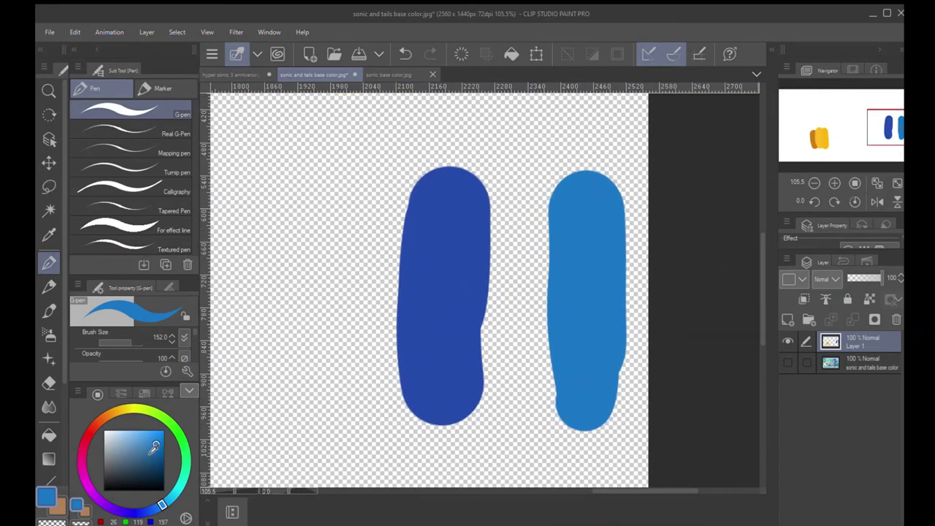
# Shift the light blue towards cyan, try swatches of RGB 27, 150, 214 and 27, 141, 214 between the blues, and undo both.
pyautogui.moveTo(164, 503); pyautogui.dragTo(168, 498)
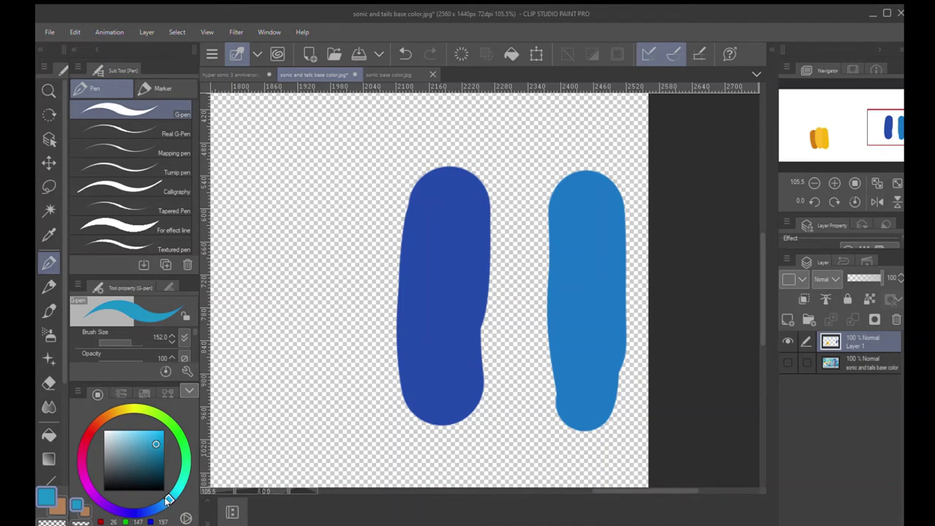
pyautogui.moveTo(157, 443); pyautogui.dragTo(156, 440)
pyautogui.moveTo(511, 387); pyautogui.dragTo(515, 198)
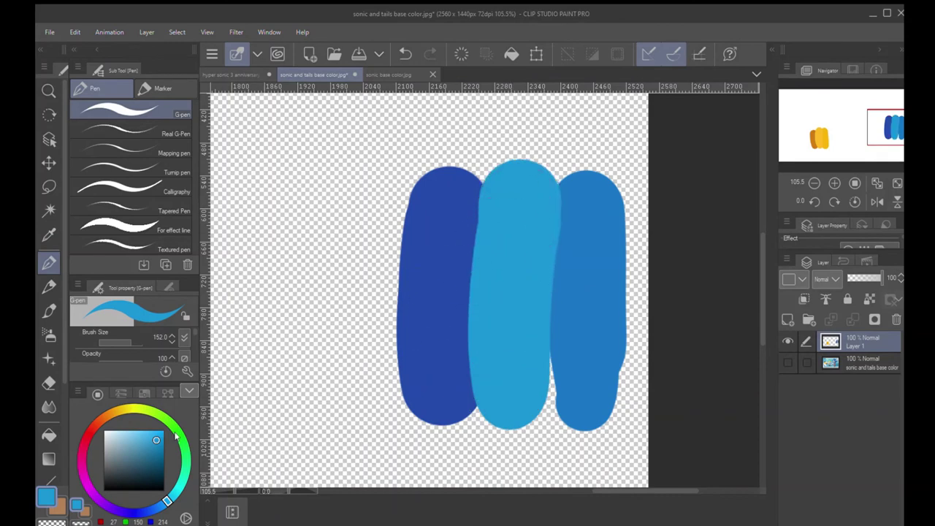
pyautogui.hotkey('ctrl', 'z')
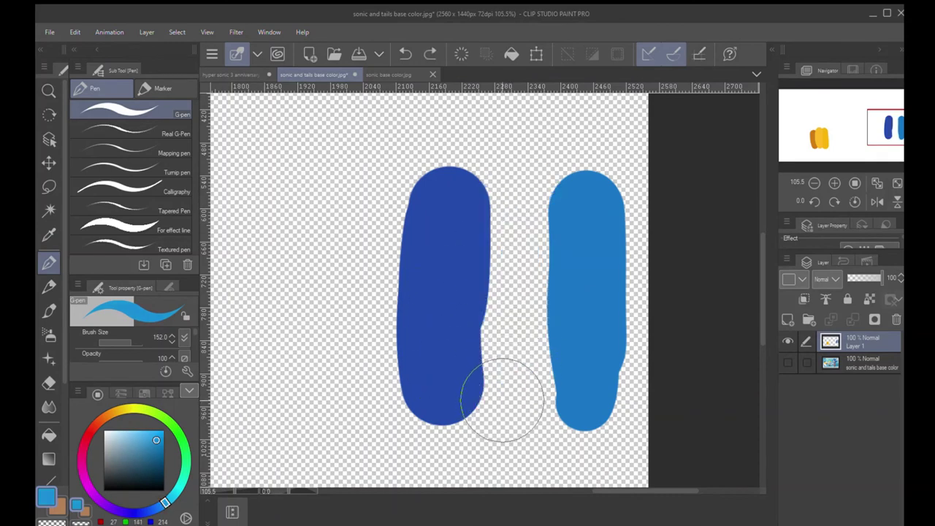
pyautogui.moveTo(512, 388); pyautogui.dragTo(516, 228)
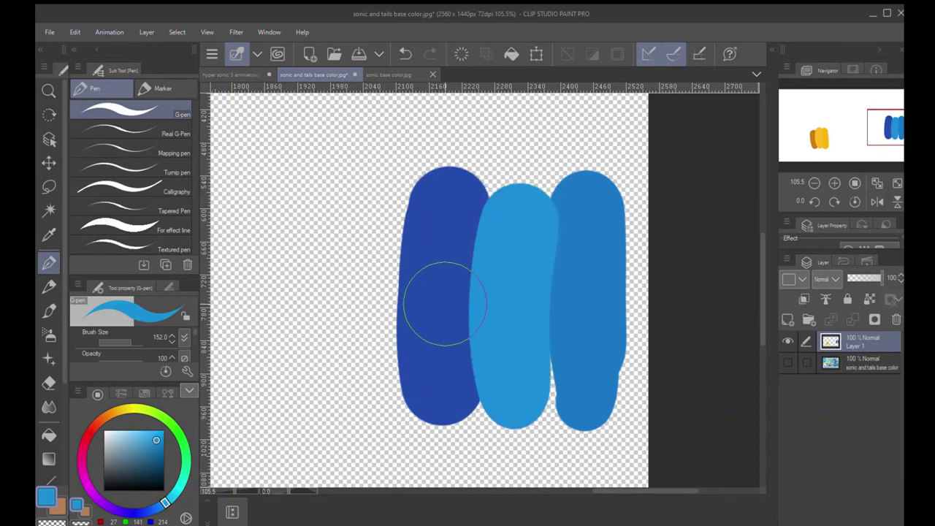
pyautogui.hotkey('ctrl', 'z')
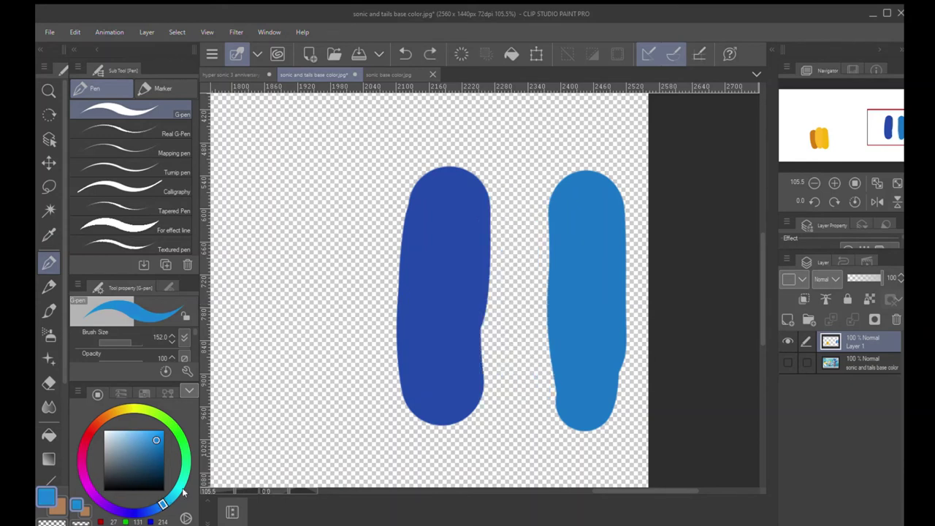
# Try a less cyan blue, RGB 27, 131, 214, as a swatch between the two blues twice, undoing each stroke.
pyautogui.moveTo(503, 378); pyautogui.dragTo(513, 231)
pyautogui.hotkey('ctrl', 'z')
pyautogui.moveTo(522, 371); pyautogui.dragTo(526, 204)
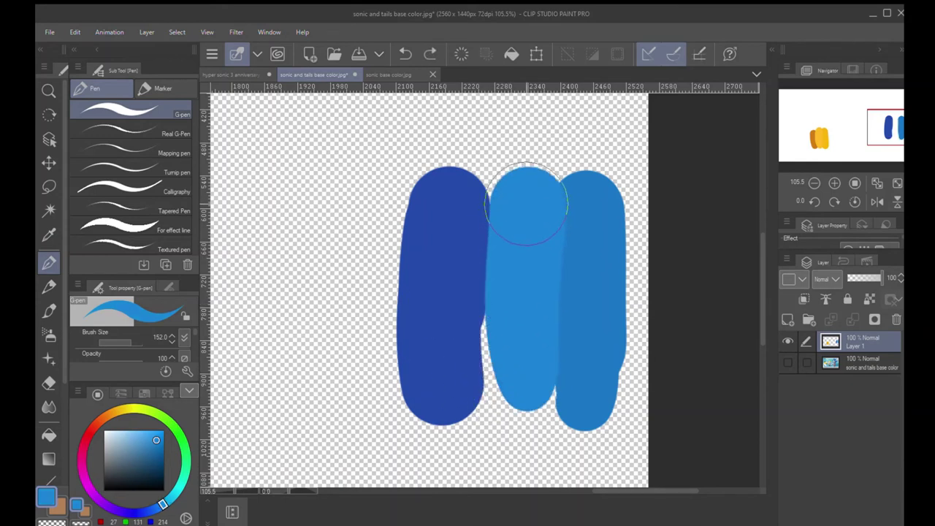
pyautogui.hotkey('ctrl', 'z')
# Sample the dark blue swatch, try a brighter version, RGB 31, 90, 200, between the two blues, and undo the stroke.
pyautogui.keyDown('alt'); pyautogui.click(442, 313); pyautogui.keyUp('alt')
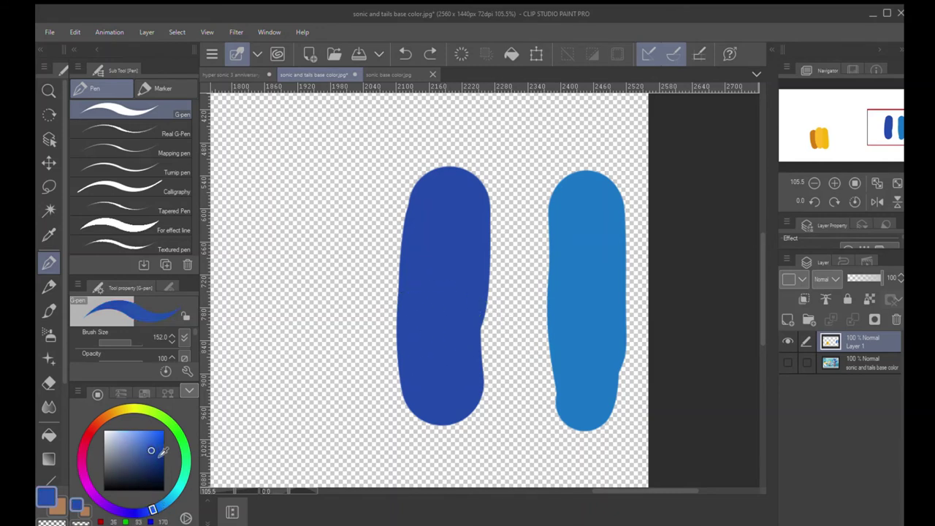
pyautogui.moveTo(517, 392); pyautogui.dragTo(518, 210)
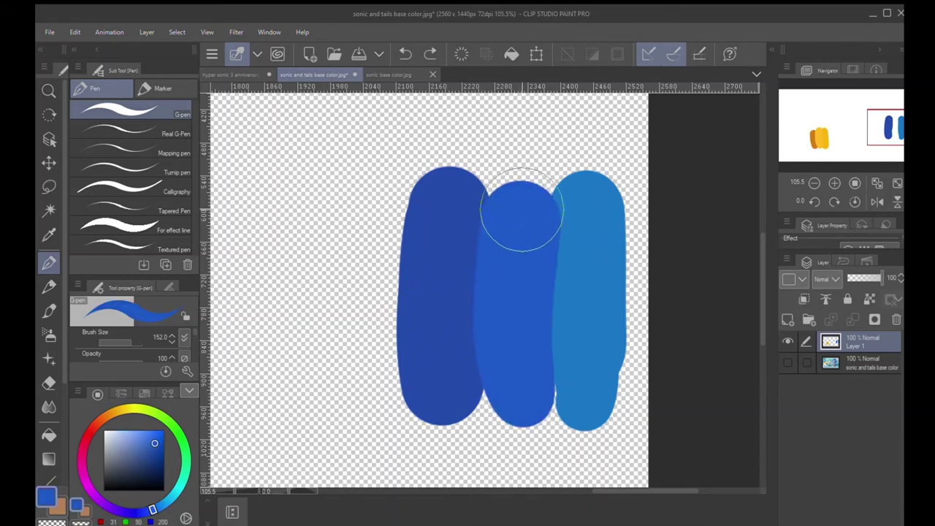
pyautogui.hotkey('ctrl', 'z')
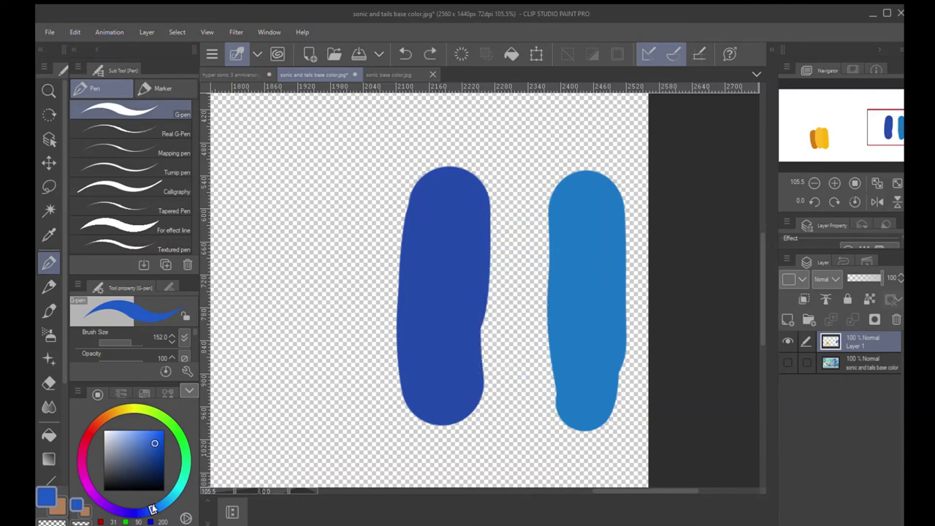
# Shift the mid blue slightly towards cyan, RGB 31, 103, 200, try it between the two blue swatches, and undo the strokes.
pyautogui.moveTo(151, 509); pyautogui.dragTo(157, 506)
pyautogui.moveTo(504, 405)
pyautogui.mouseDown()
pyautogui.moveTo(508, 209)
pyautogui.moveTo(518, 408)
pyautogui.mouseUp()
pyautogui.hotkey('ctrl', 'z')
pyautogui.hotkey('ctrl', 'space')
pyautogui.moveTo(500, 310)
pyautogui.mouseDown()
pyautogui.moveTo(462, 407)
pyautogui.moveTo(496, 384)
pyautogui.mouseUp()
pyautogui.hotkey('ctrl', 'z')
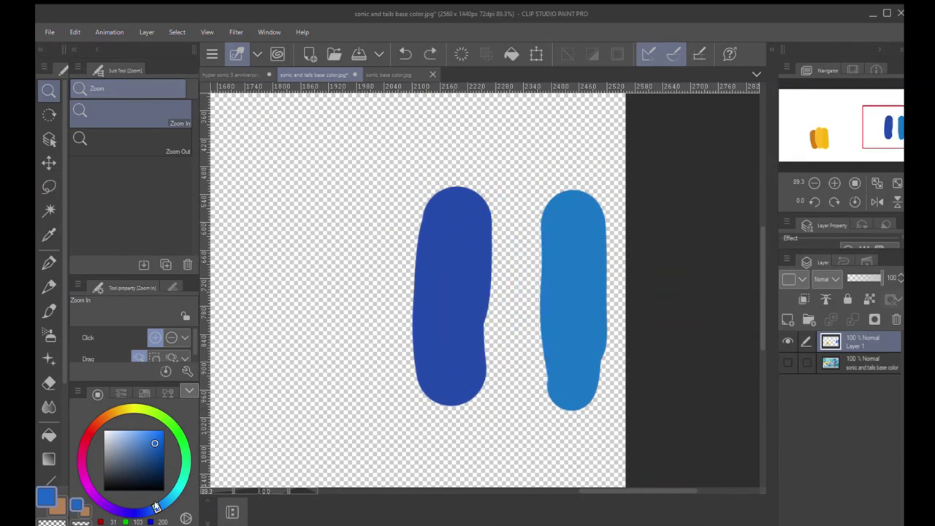
# Paint an in-between swatch of RGB 31, 110, 200 joining the dark blue and lighter blue swatches.
pyautogui.press('Tab')
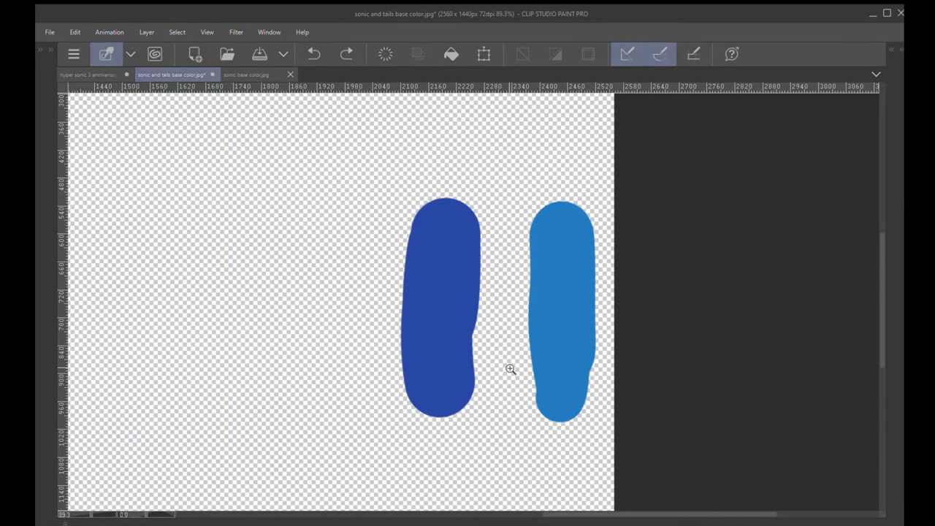
pyautogui.press('Tab')
pyautogui.moveTo(501, 367); pyautogui.dragTo(511, 209)
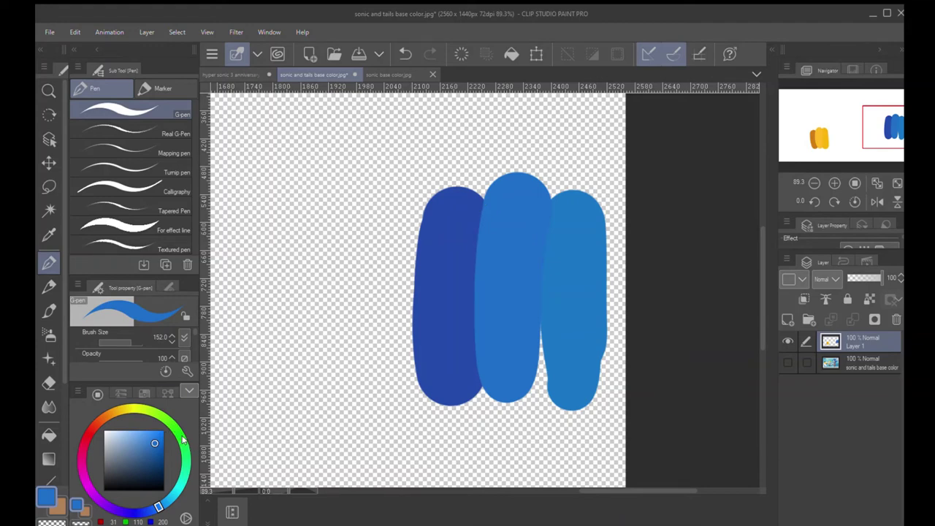
# Paint a green swatch, RGB 31, 200, 44, away from the blues and try a brighter green, RGB 26, 220, 41, beside it.
pyautogui.click(179, 433)
pyautogui.press('space')
pyautogui.moveTo(302, 362); pyautogui.dragTo(511, 379)
pyautogui.moveTo(374, 365); pyautogui.dragTo(367, 212)
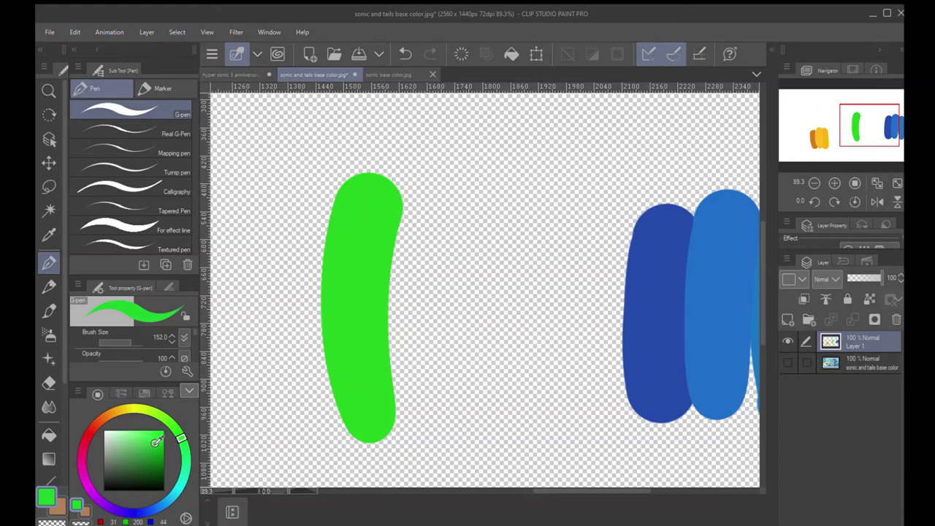
pyautogui.click(156, 438)
pyautogui.moveTo(398, 398); pyautogui.dragTo(407, 206)
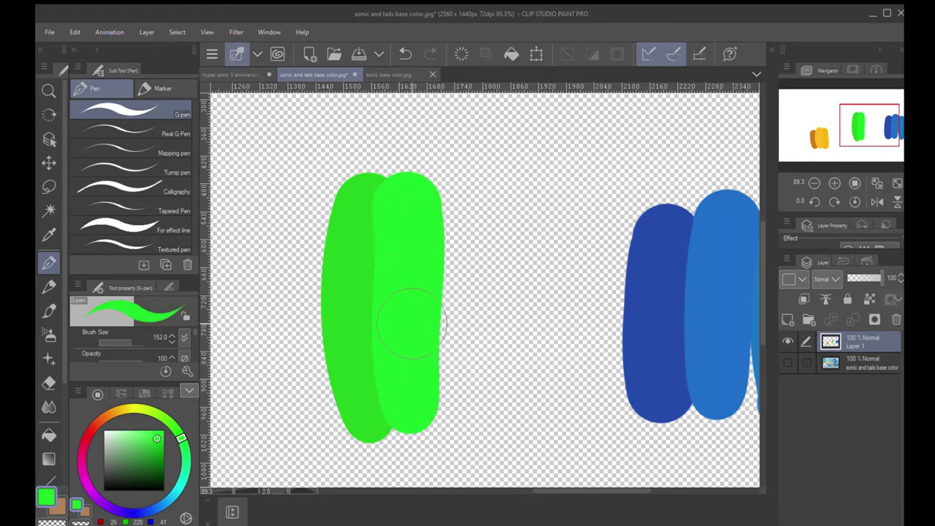
pyautogui.hotkey('ctrl', 'z')
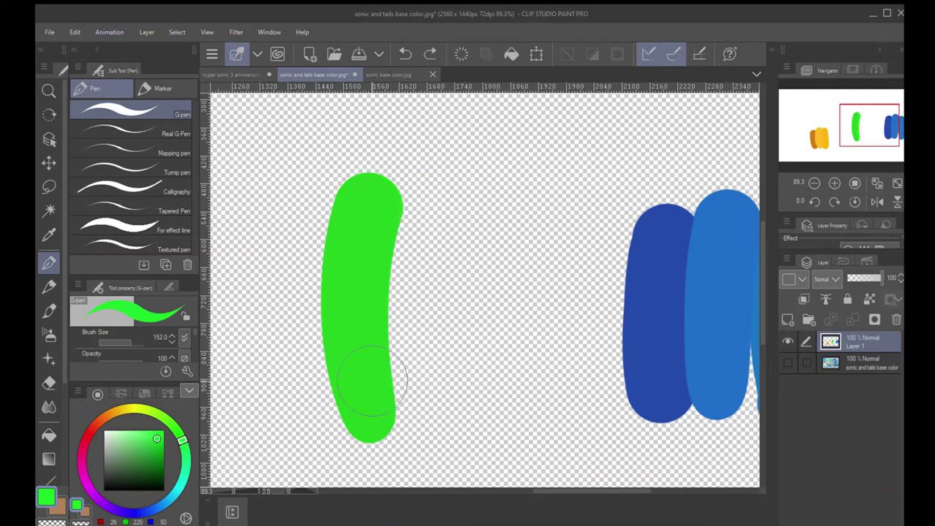
pyautogui.moveTo(403, 407); pyautogui.dragTo(399, 221)
# Lasso and clear the green and blue test swatches, including the leftover blue sliver at the canvas edge, and deselect.
pyautogui.hotkey('ctrl', 'space')
pyautogui.moveTo(404, 282)
pyautogui.mouseDown()
pyautogui.moveTo(391, 328)
pyautogui.moveTo(405, 303)
pyautogui.mouseUp()
pyautogui.press('m')
pyautogui.moveTo(374, 165)
pyautogui.mouseDown()
pyautogui.moveTo(271, 317)
pyautogui.moveTo(389, 150)
pyautogui.moveTo(371, 162)
pyautogui.mouseUp()
pyautogui.click(362, 478)
pyautogui.hotkey('ctrl', 'd')
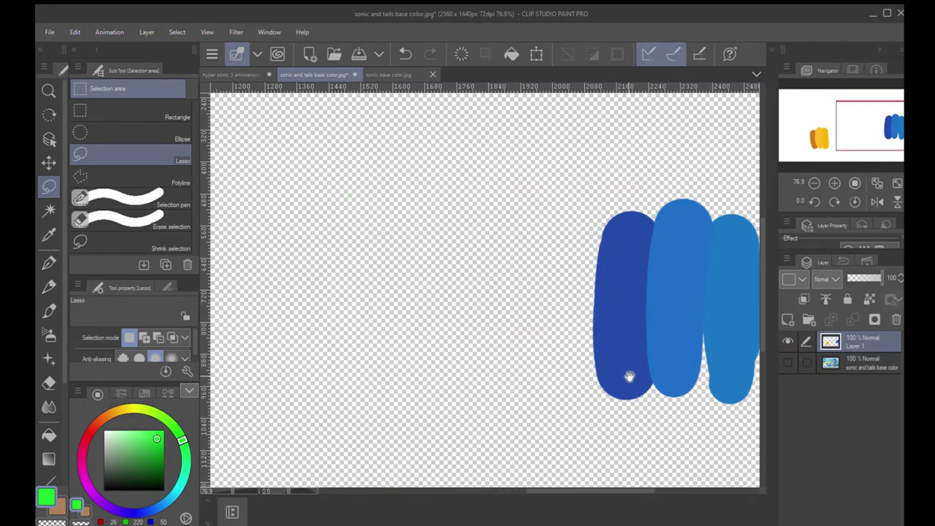
pyautogui.moveTo(627, 378); pyautogui.dragTo(504, 392)
pyautogui.moveTo(482, 441)
pyautogui.mouseDown()
pyautogui.moveTo(563, 456)
pyautogui.moveTo(555, 460)
pyautogui.mouseUp()
pyautogui.click(515, 477)
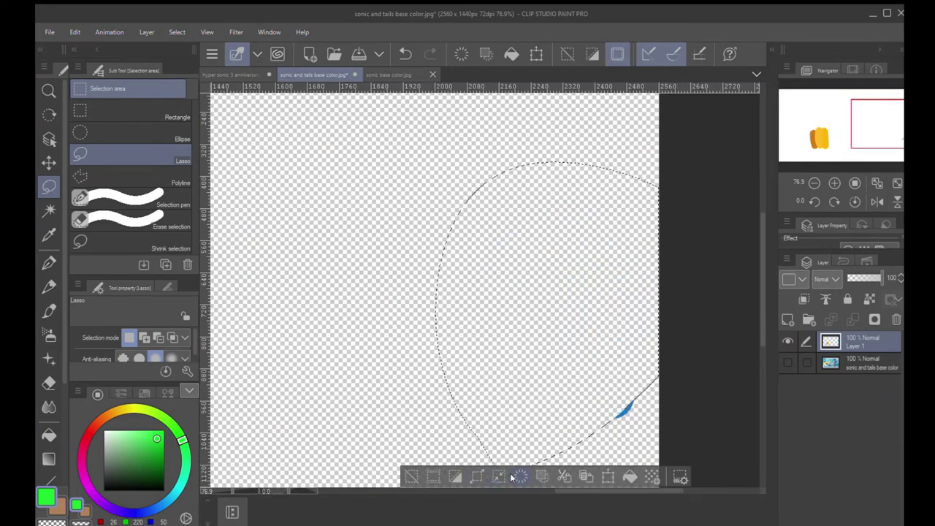
pyautogui.moveTo(600, 438)
pyautogui.mouseDown()
pyautogui.moveTo(668, 371)
pyautogui.moveTo(600, 453)
pyautogui.mouseUp()
pyautogui.click(583, 475)
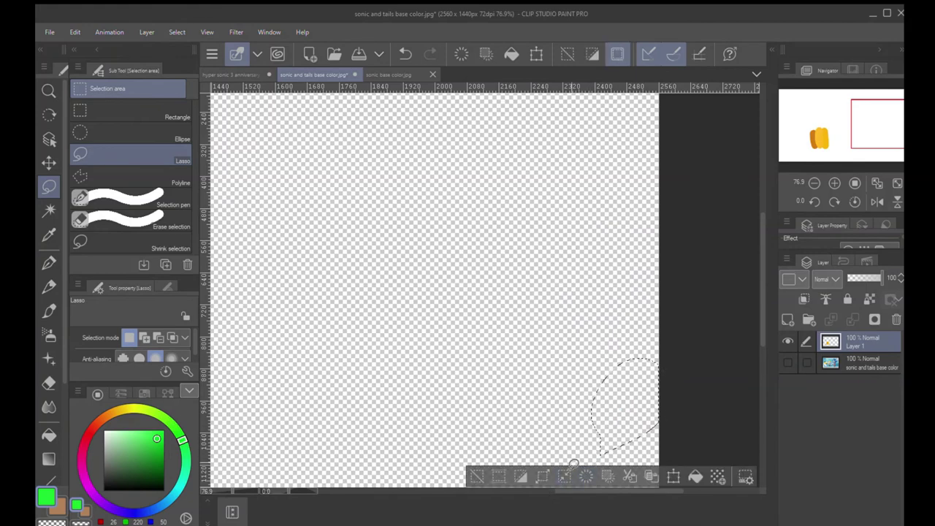
pyautogui.hotkey('ctrl', 'd')
# Lasso and clear the orange and yellow swatches, deselect, and show the illustration layer again.
pyautogui.hotkey('ctrl', 'space')
pyautogui.moveTo(536, 324); pyautogui.dragTo(491, 323)
pyautogui.moveTo(491, 374); pyautogui.dragTo(564, 363)
pyautogui.moveTo(523, 299); pyautogui.dragTo(535, 301)
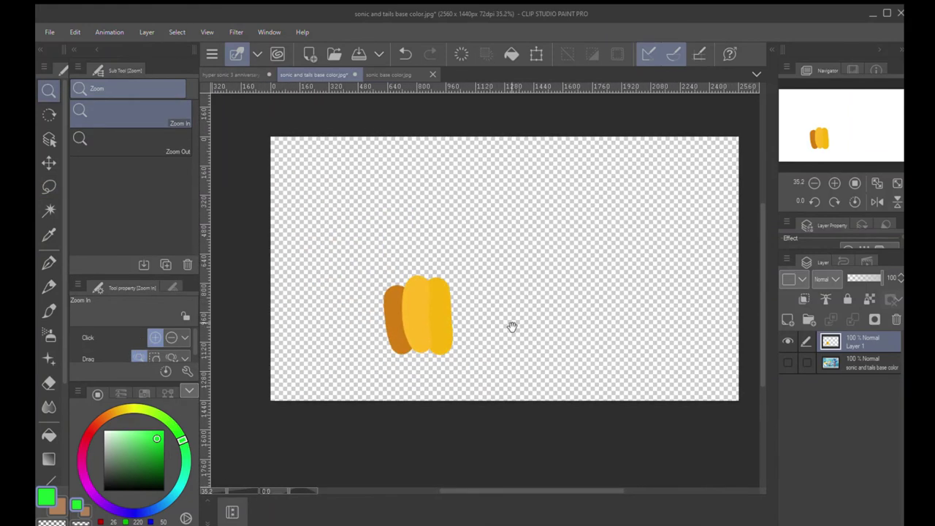
pyautogui.scroll(2, 507, 336)
pyautogui.press('m')
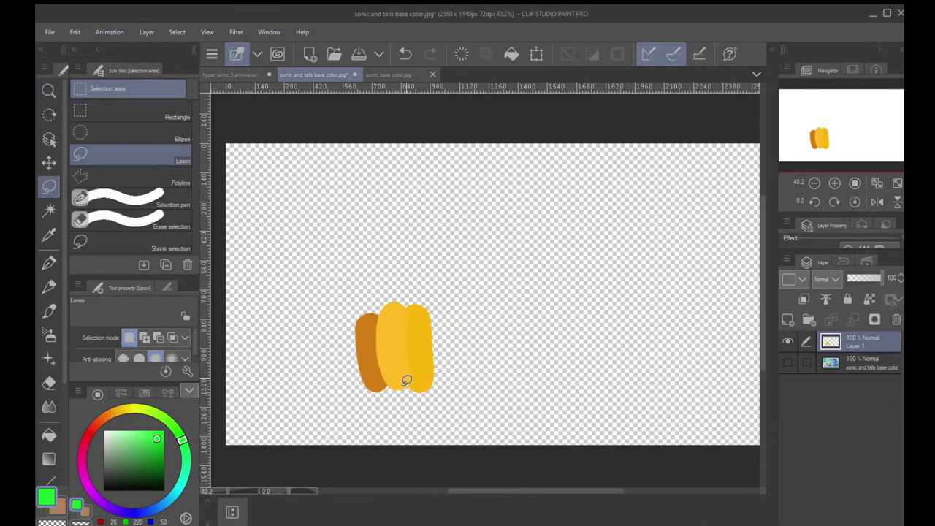
pyautogui.moveTo(376, 410)
pyautogui.mouseDown()
pyautogui.moveTo(355, 286)
pyautogui.moveTo(415, 413)
pyautogui.mouseUp()
pyautogui.click(381, 436)
pyautogui.hotkey('ctrl', 'd')
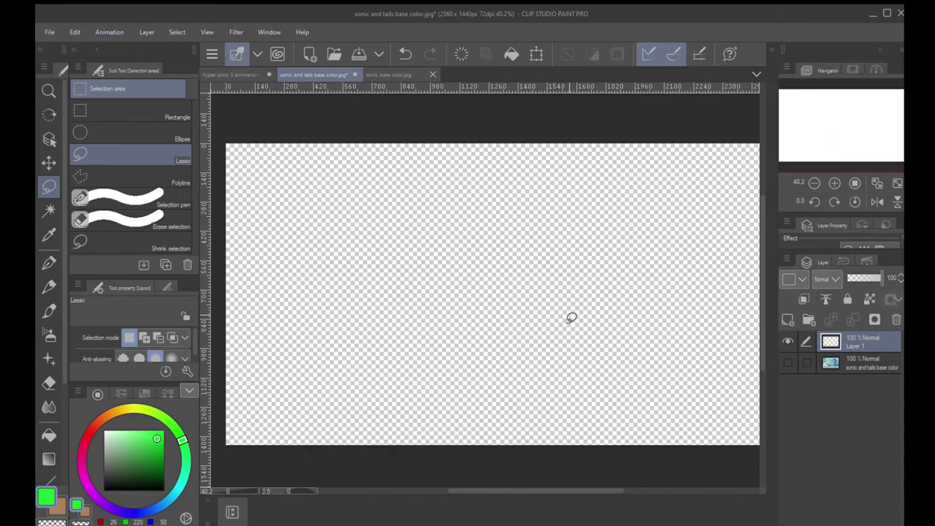
pyautogui.click(786, 362)
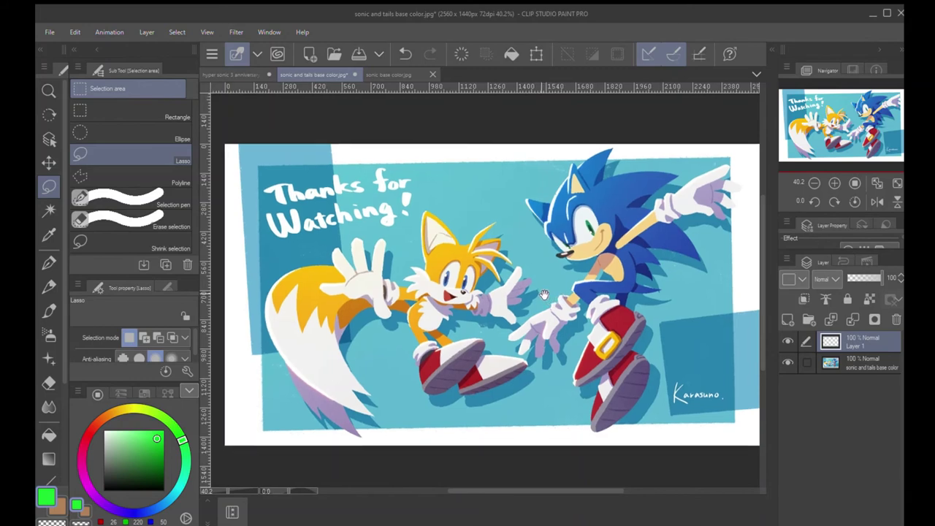
# Try soft airbrush strokes over the illustration around Tails and Sonic, undoing each one.
pyautogui.moveTo(539, 286)
pyautogui.mouseDown()
pyautogui.moveTo(523, 300)
pyautogui.moveTo(535, 294)
pyautogui.mouseUp()
pyautogui.hotkey('ctrl', 'space')
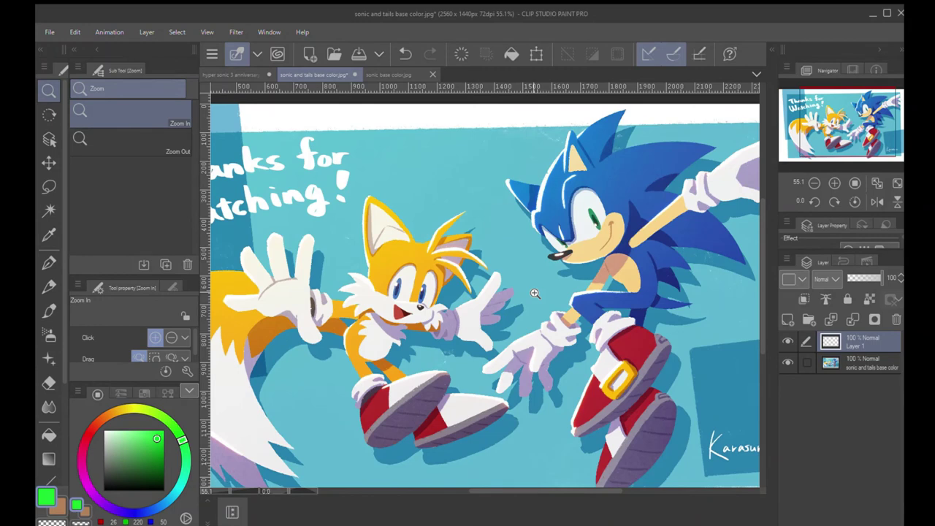
pyautogui.press('b')
pyautogui.moveTo(468, 146)
pyautogui.mouseDown()
pyautogui.moveTo(438, 271)
pyautogui.moveTo(398, 343)
pyautogui.mouseUp()
pyautogui.hotkey('ctrl', 'z')
pyautogui.moveTo(131, 442); pyautogui.dragTo(92, 415)
pyautogui.moveTo(521, 228)
pyautogui.mouseDown()
pyautogui.moveTo(546, 163)
pyautogui.moveTo(517, 277)
pyautogui.mouseUp()
pyautogui.hotkey('ctrl', 'z')
# Try a light cyan glow, RGB 66, 210, 255, with the soft airbrush along Sonic's head and ear, and undo it.
pyautogui.moveTo(162, 504); pyautogui.dragTo(172, 496)
pyautogui.click(147, 431)
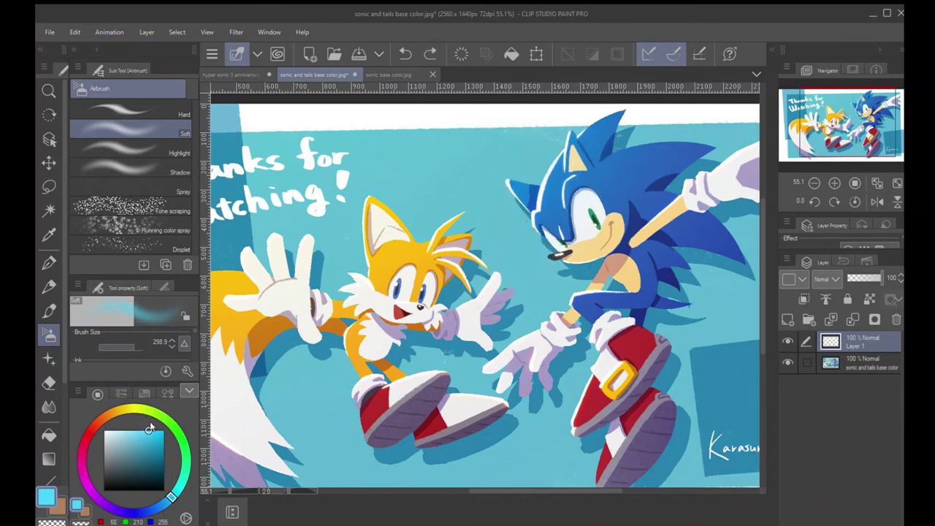
pyautogui.moveTo(524, 203)
pyautogui.mouseDown()
pyautogui.moveTo(584, 161)
pyautogui.moveTo(554, 174)
pyautogui.moveTo(522, 257)
pyautogui.moveTo(556, 148)
pyautogui.mouseUp()
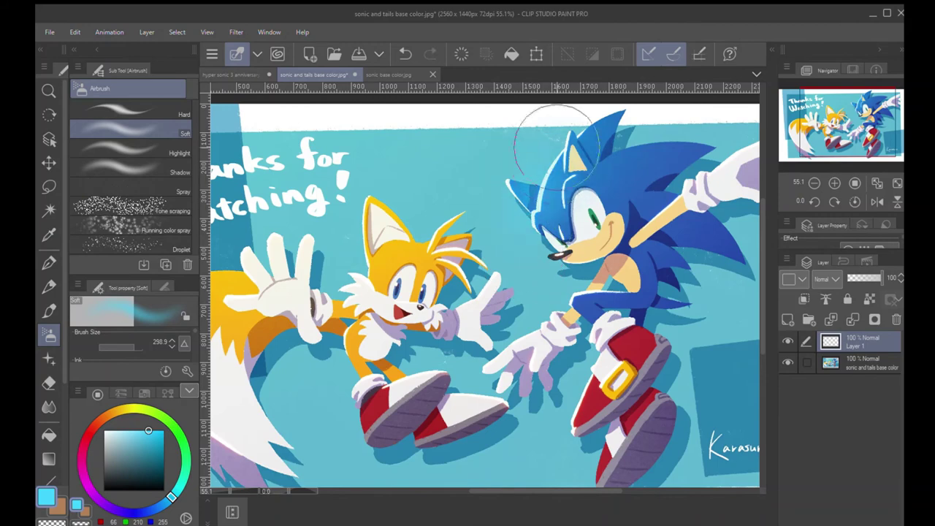
pyautogui.hotkey('ctrl', 'z')
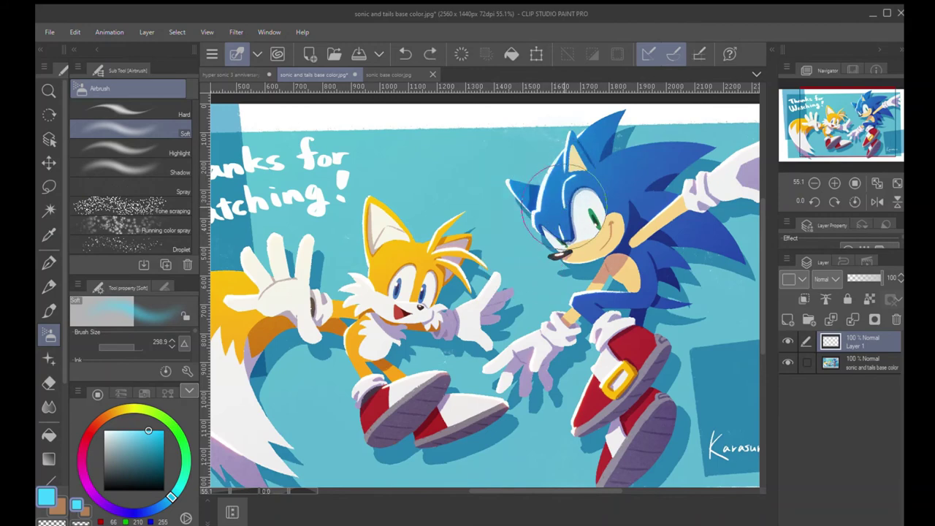
pyautogui.moveTo(547, 279); pyautogui.dragTo(531, 260)
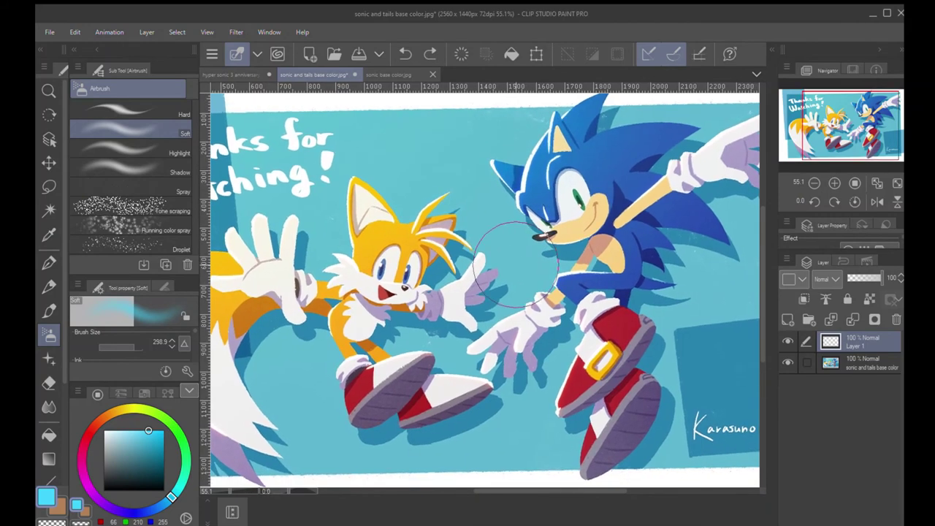
# Try G-pen strokes near Tails' ear and a sampled muted purple, RGB 133, 112, 145, by his glove cuff, undoing them.
pyautogui.press('p')
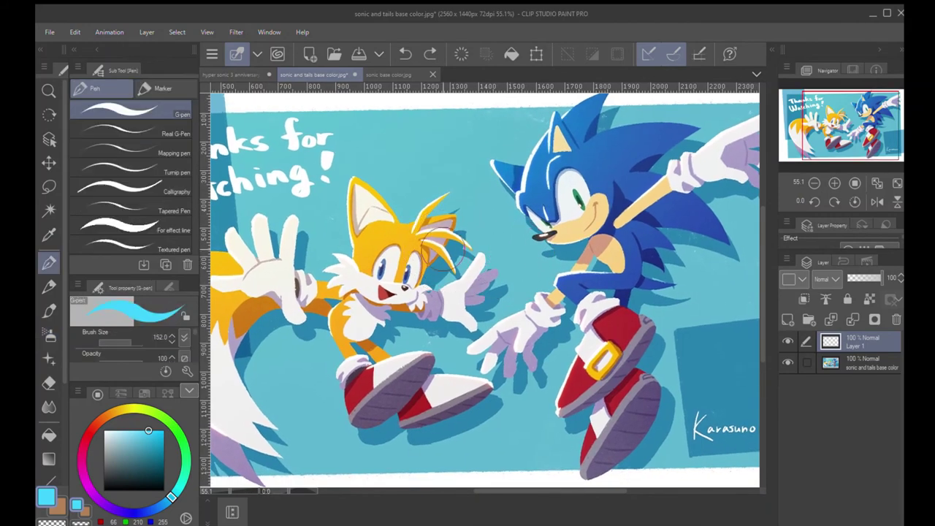
pyautogui.moveTo(437, 228)
pyautogui.mouseDown()
pyautogui.moveTo(428, 226)
pyautogui.moveTo(471, 254)
pyautogui.moveTo(455, 266)
pyautogui.mouseUp()
pyautogui.keyDown('alt'); pyautogui.click(435, 227); pyautogui.keyUp('alt')
pyautogui.keyDown('alt'); pyautogui.click(430, 228); pyautogui.keyUp('alt')
pyautogui.hotkey('ctrl', 'z')
pyautogui.hotkey('ctrl', 'z')
pyautogui.keyDown('alt'); pyautogui.click(426, 313); pyautogui.keyUp('alt')
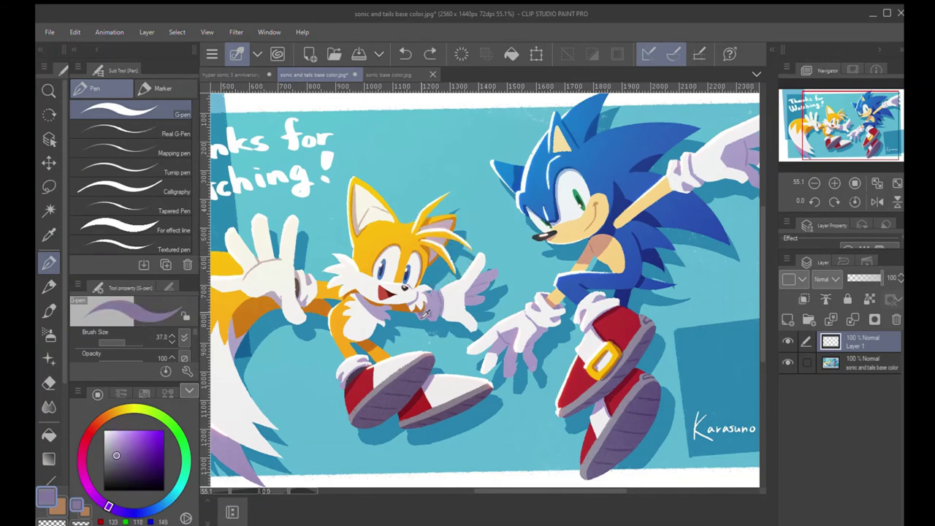
pyautogui.moveTo(419, 314); pyautogui.dragTo(426, 294)
pyautogui.hotkey('ctrl', 'z')
# Sample the lavender glove shadow, RGB 164, 152, 190, and paint a large oval test shape between Tails and Sonic.
pyautogui.keyDown('alt'); pyautogui.click(438, 309); pyautogui.keyUp('alt')
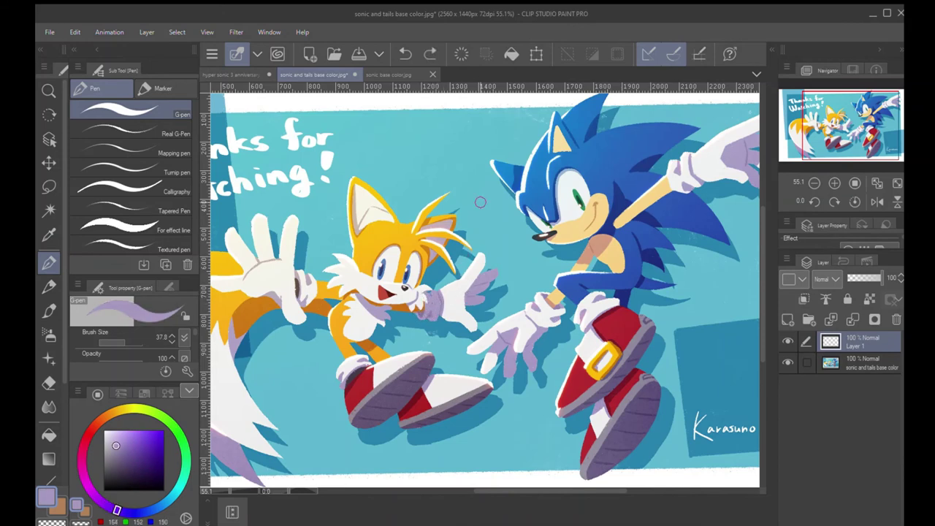
pyautogui.moveTo(470, 215)
pyautogui.mouseDown()
pyautogui.moveTo(482, 171)
pyautogui.moveTo(471, 196)
pyautogui.mouseUp()
pyautogui.hotkey('ctrl', 'z')
pyautogui.moveTo(416, 177)
pyautogui.mouseDown()
pyautogui.moveTo(447, 171)
pyautogui.moveTo(431, 157)
pyautogui.moveTo(453, 183)
pyautogui.moveTo(482, 175)
pyautogui.moveTo(475, 200)
pyautogui.mouseUp()
# Sample the off-white of Tails' glove, RGB 239, 239, 237, and paint lit areas over the lavender oval, undoing the last stroke.
pyautogui.keyDown('alt'); pyautogui.click(465, 277); pyautogui.keyUp('alt')
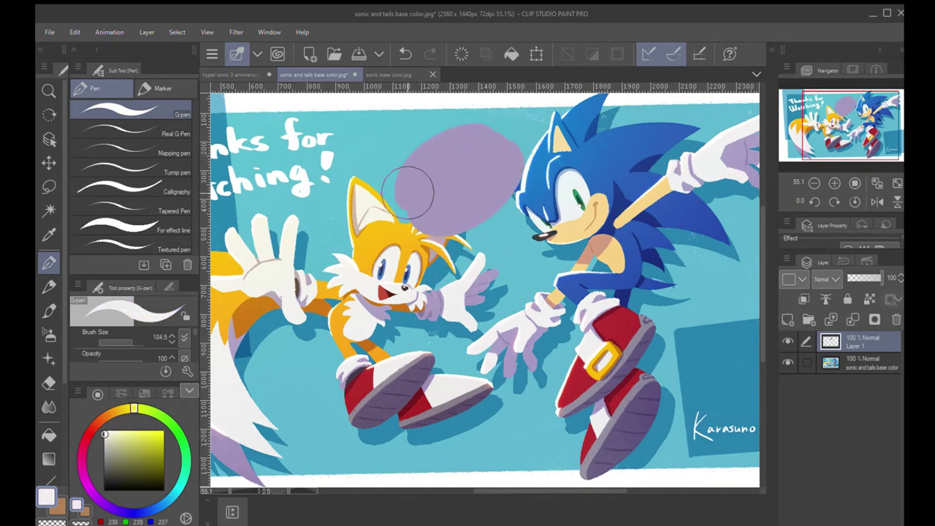
pyautogui.moveTo(402, 194)
pyautogui.mouseDown()
pyautogui.moveTo(453, 139)
pyautogui.moveTo(417, 168)
pyautogui.moveTo(402, 197)
pyautogui.moveTo(468, 179)
pyautogui.mouseUp()
pyautogui.moveTo(397, 197)
pyautogui.mouseDown()
pyautogui.moveTo(433, 168)
pyautogui.moveTo(418, 167)
pyautogui.moveTo(418, 197)
pyautogui.moveTo(413, 175)
pyautogui.moveTo(440, 148)
pyautogui.moveTo(417, 209)
pyautogui.moveTo(459, 205)
pyautogui.moveTo(412, 217)
pyautogui.moveTo(419, 227)
pyautogui.moveTo(449, 221)
pyautogui.moveTo(408, 222)
pyautogui.moveTo(445, 225)
pyautogui.mouseUp()
pyautogui.hotkey('ctrl', 'z')
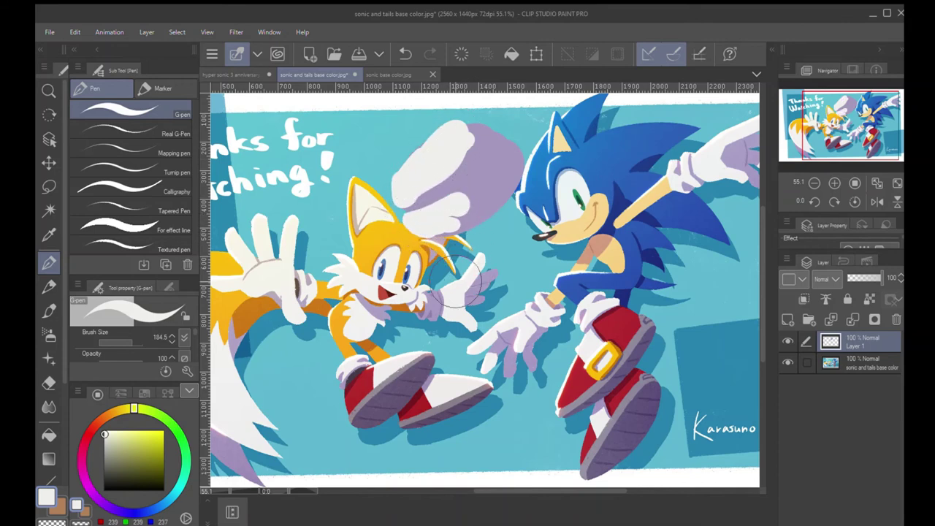
# Resample the lavender shadow, darken it to RGB 132, 119, 161, and paint a deeper shadow between the oval's white areas.
pyautogui.keyDown('alt'); pyautogui.click(449, 284); pyautogui.keyUp('alt')
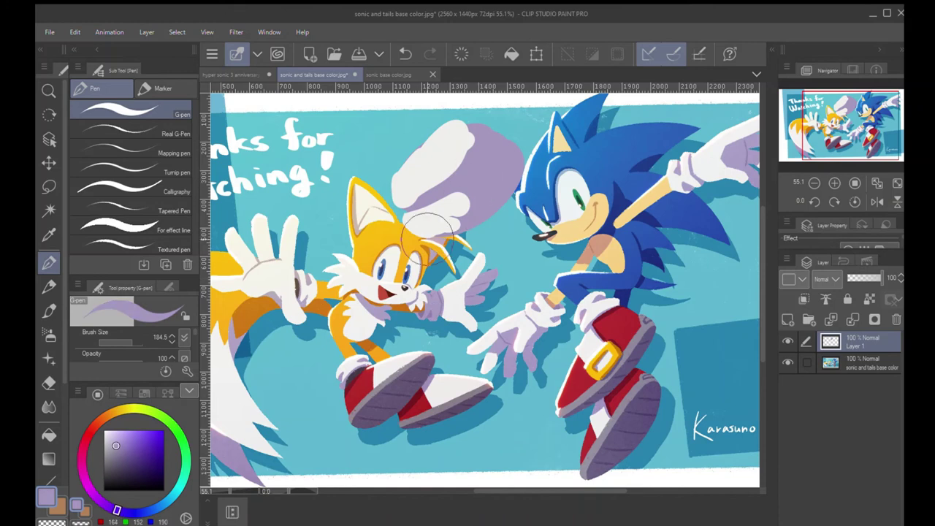
pyautogui.click(114, 453)
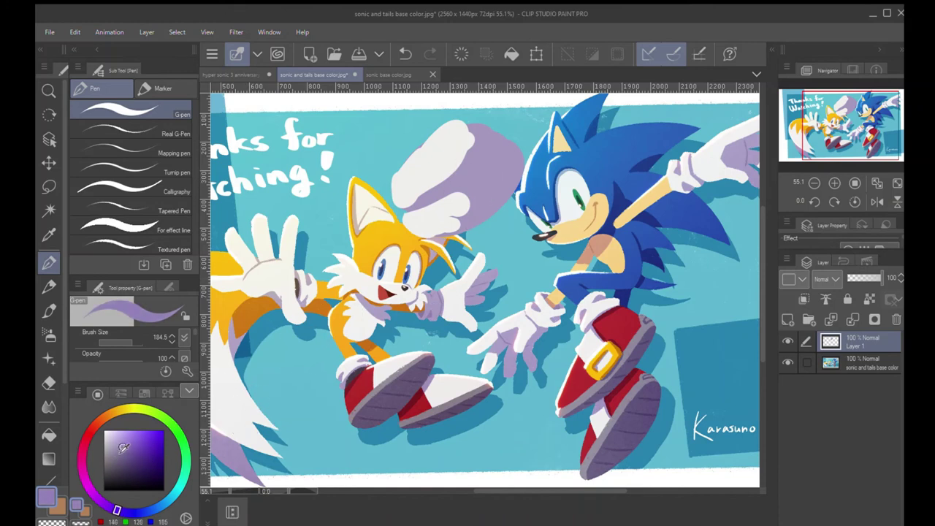
pyautogui.moveTo(124, 447); pyautogui.dragTo(120, 453)
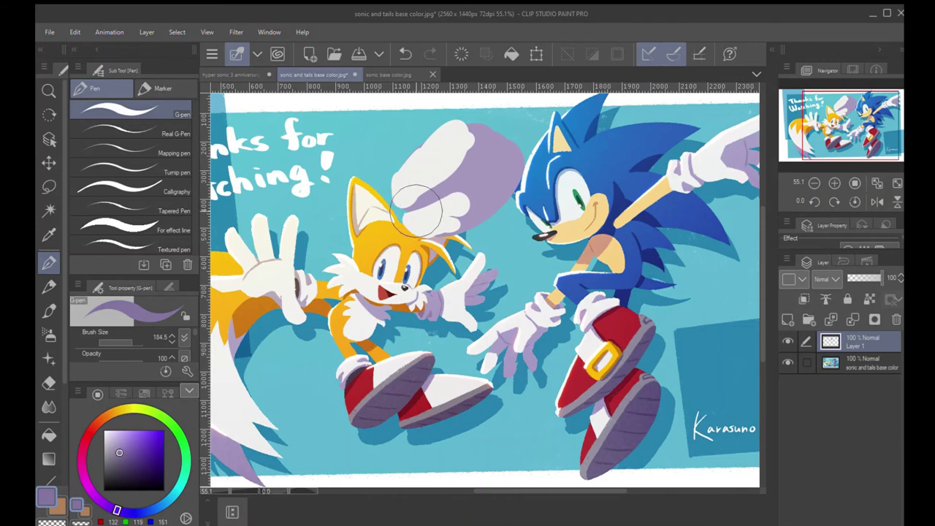
pyautogui.moveTo(445, 192); pyautogui.dragTo(410, 209)
pyautogui.hotkey('ctrl', 'z')
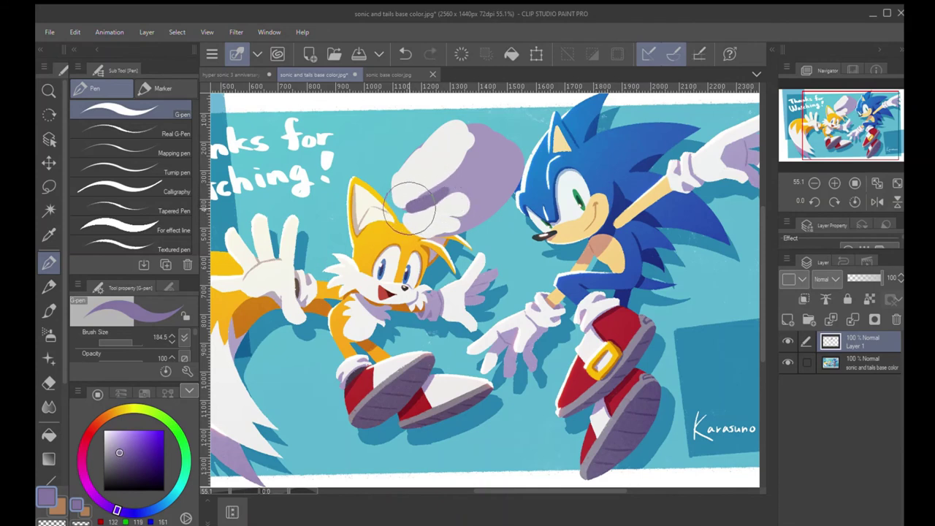
pyautogui.hotkey('ctrl', 'z')
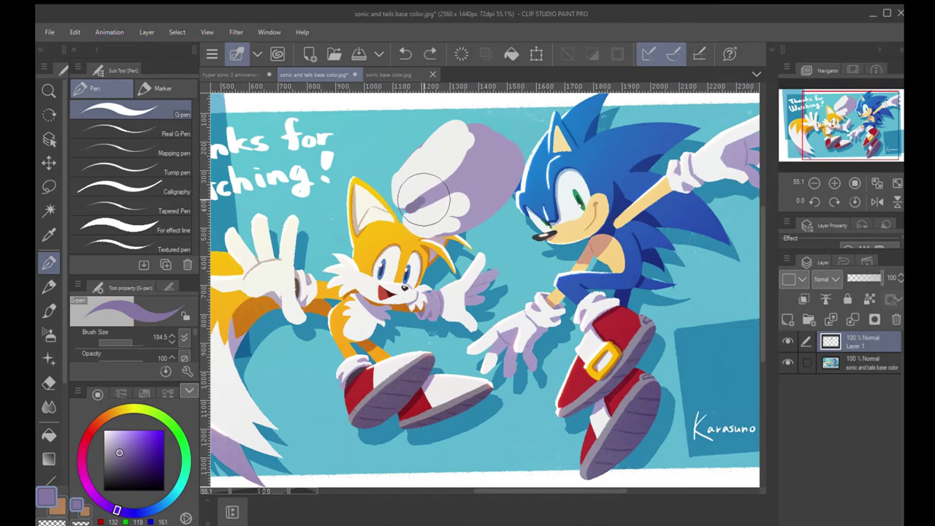
pyautogui.moveTo(407, 208)
pyautogui.mouseDown()
pyautogui.moveTo(477, 174)
pyautogui.moveTo(489, 128)
pyautogui.moveTo(488, 150)
pyautogui.moveTo(495, 134)
pyautogui.moveTo(459, 203)
pyautogui.mouseUp()
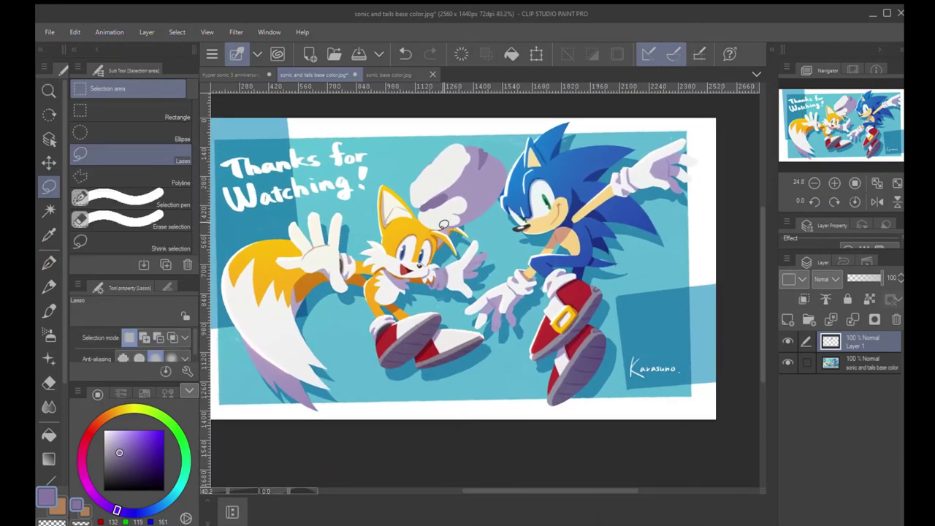
# Lasso and delete the white and lavender test shape above Tails, and deselect.
pyautogui.moveTo(429, 241)
pyautogui.mouseDown()
pyautogui.moveTo(408, 156)
pyautogui.moveTo(464, 252)
pyautogui.moveTo(431, 241)
pyautogui.moveTo(456, 260)
pyautogui.mouseUp()
pyautogui.press('Delete')
pyautogui.hotkey('ctrl', 'd')
# Sample the orange-yellow of Tails' tail, RGB 251, 185, 13, try a stroke from the tail towards his body, and undo it.
pyautogui.press('p')
pyautogui.hotkey('ctrl', 'space')
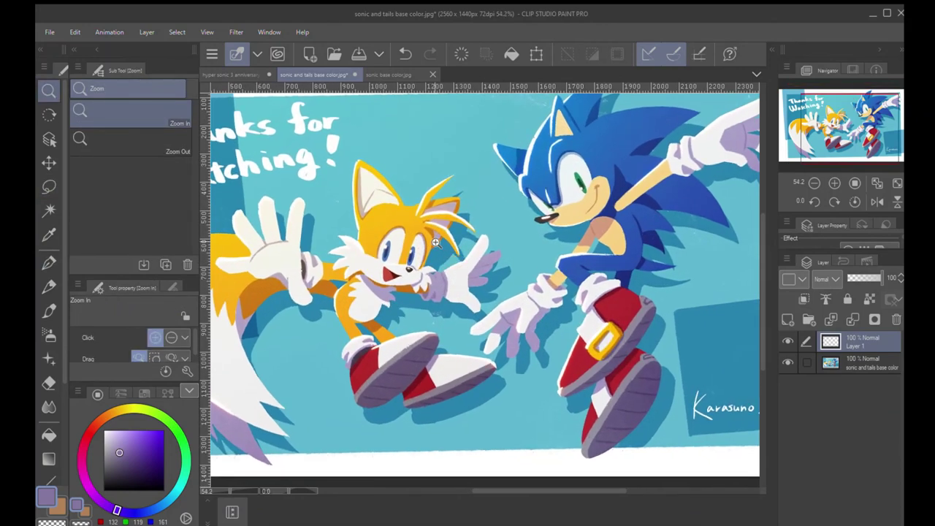
pyautogui.keyDown('alt'); pyautogui.click(406, 252); pyautogui.keyUp('alt')
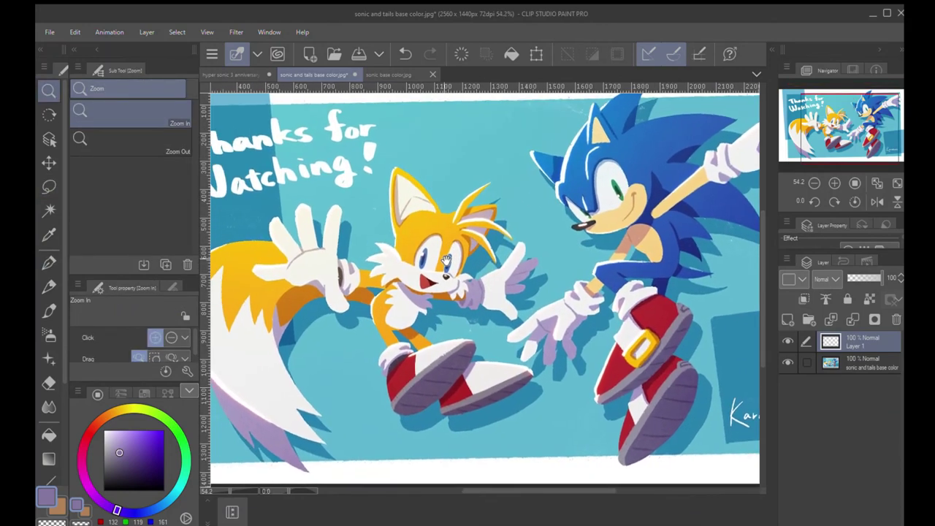
pyautogui.click(409, 262)
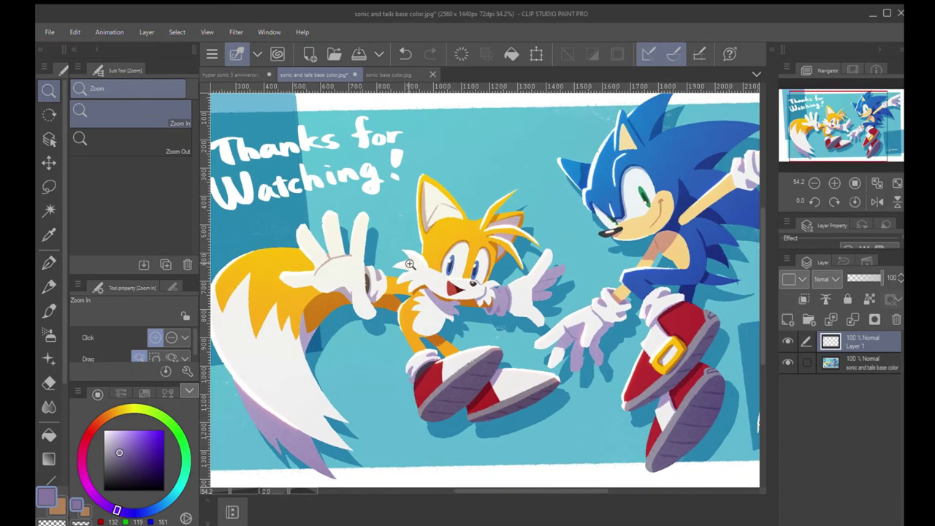
pyautogui.press('p')
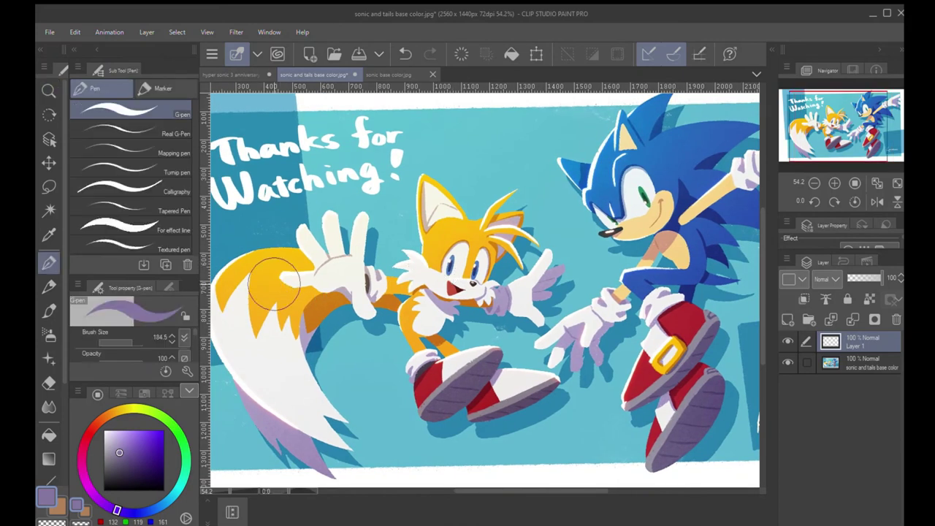
pyautogui.keyDown('alt'); pyautogui.click(257, 274); pyautogui.keyUp('alt')
pyautogui.moveTo(254, 270)
pyautogui.mouseDown()
pyautogui.moveTo(398, 247)
pyautogui.moveTo(484, 272)
pyautogui.moveTo(497, 286)
pyautogui.moveTo(482, 287)
pyautogui.mouseUp()
pyautogui.hotkey('ctrl', 'z')
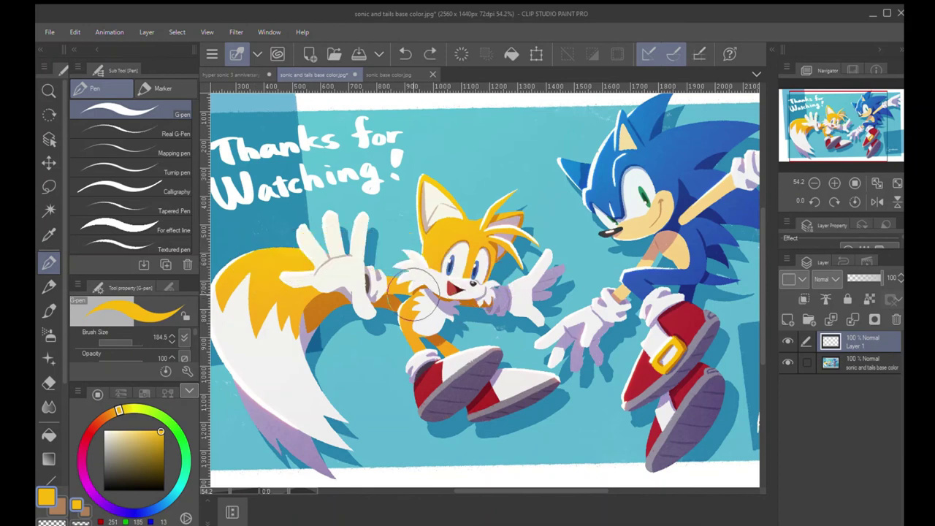
# Shift the colour to a brighter yellow, RGB 255, 217, 46, try it on Tails' face, and undo the stroke.
pyautogui.moveTo(119, 410); pyautogui.dragTo(123, 409)
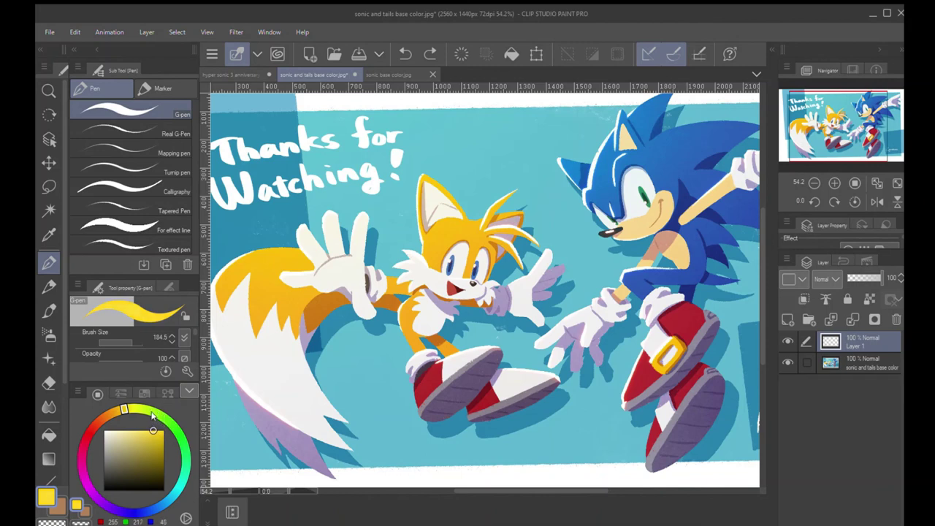
pyautogui.moveTo(425, 253); pyautogui.dragTo(440, 296)
pyautogui.hotkey('ctrl', 'z')
pyautogui.hotkey('ctrl', 'space')
pyautogui.moveTo(455, 310); pyautogui.dragTo(456, 326)
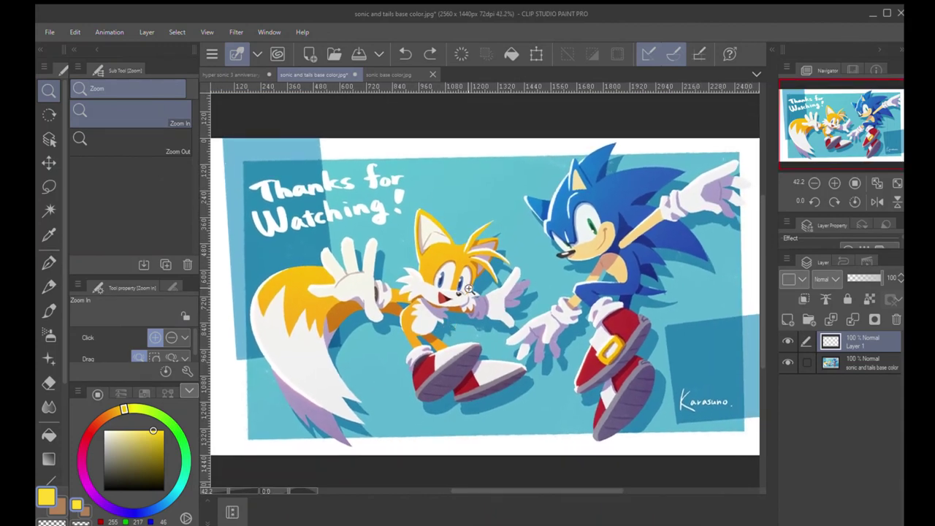
pyautogui.moveTo(474, 281)
pyautogui.mouseDown()
pyautogui.moveTo(468, 284)
pyautogui.moveTo(481, 289)
pyautogui.mouseUp()
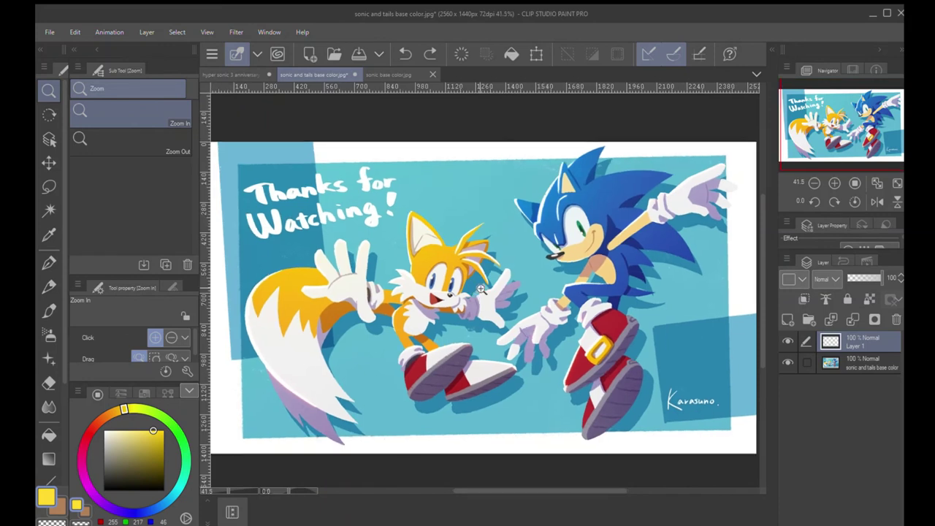